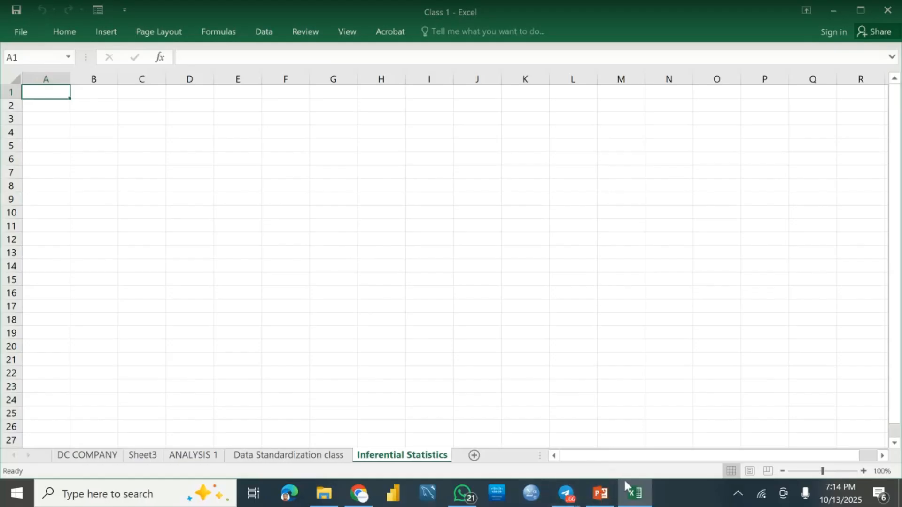
Step: Look at the inferential statistics scenario slide in PowerPoint, and return to the Excel workbook
click(598, 493)
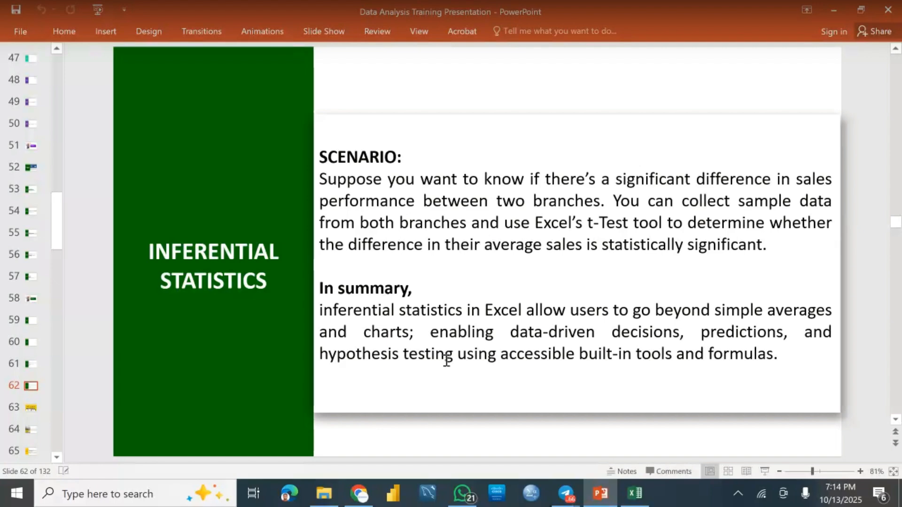
click(635, 492)
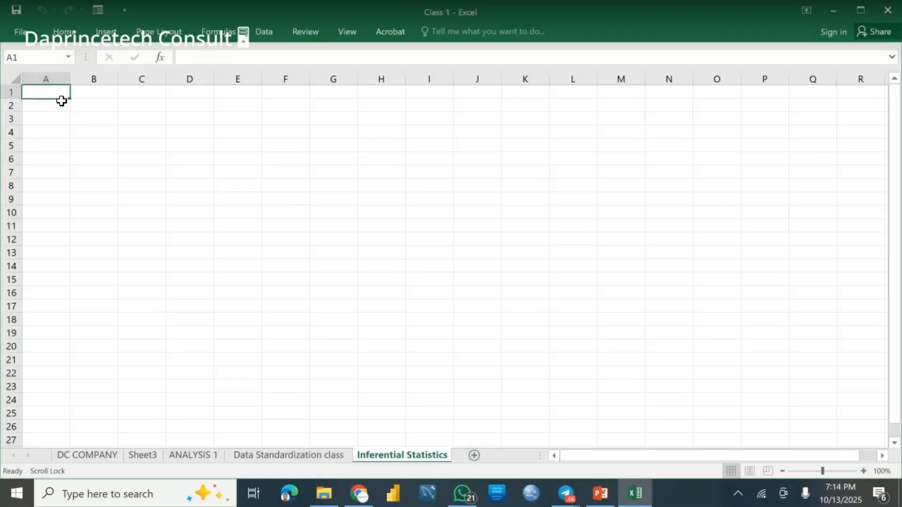
text(3)
key(Return)
text(4)
key(Return)
text(5)
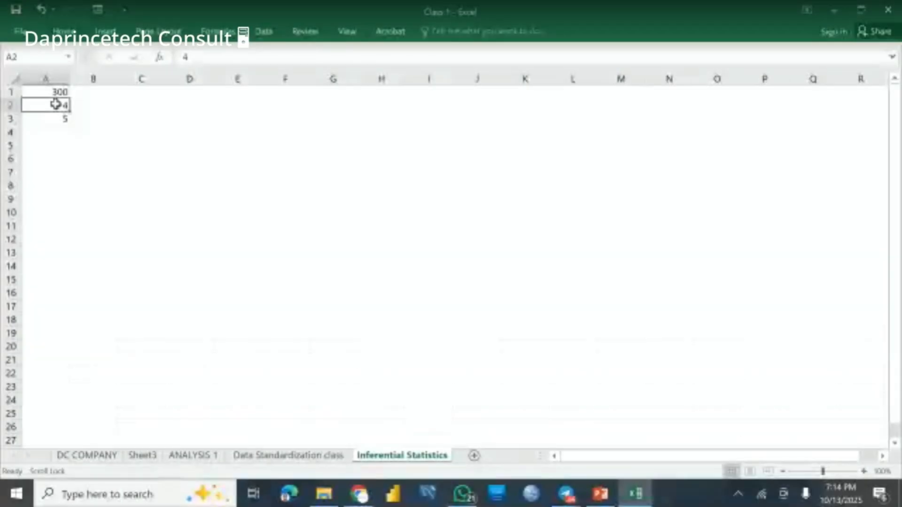
Step: Enter the values 300, 500, 600 and 1000 down cells A1 to A4
text(500)
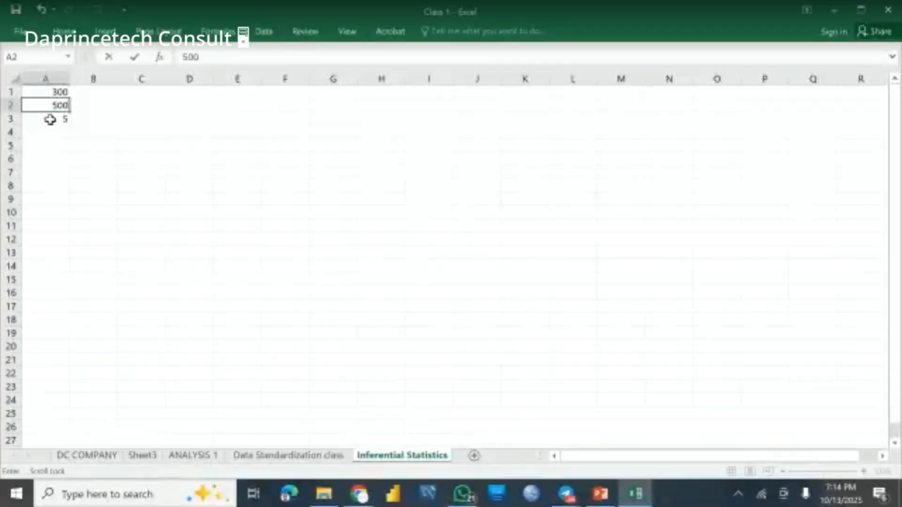
key(Return)
text(600)
key(Return)
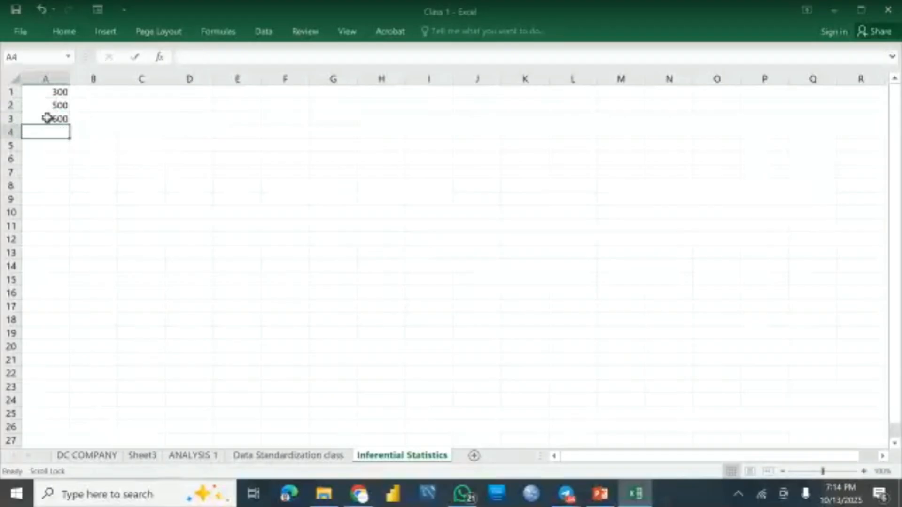
text(1000)
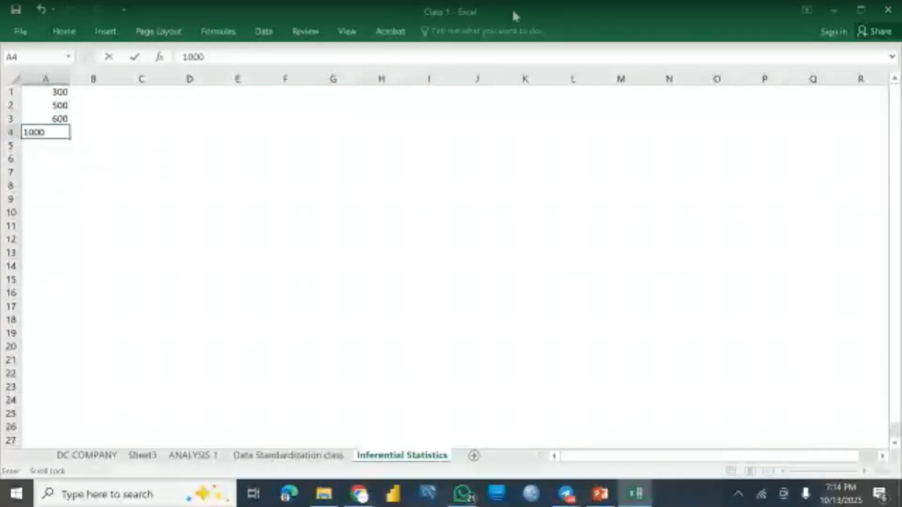
Step: Enter the single value 1000 in cell E3, apart from the column A values
click(238, 119)
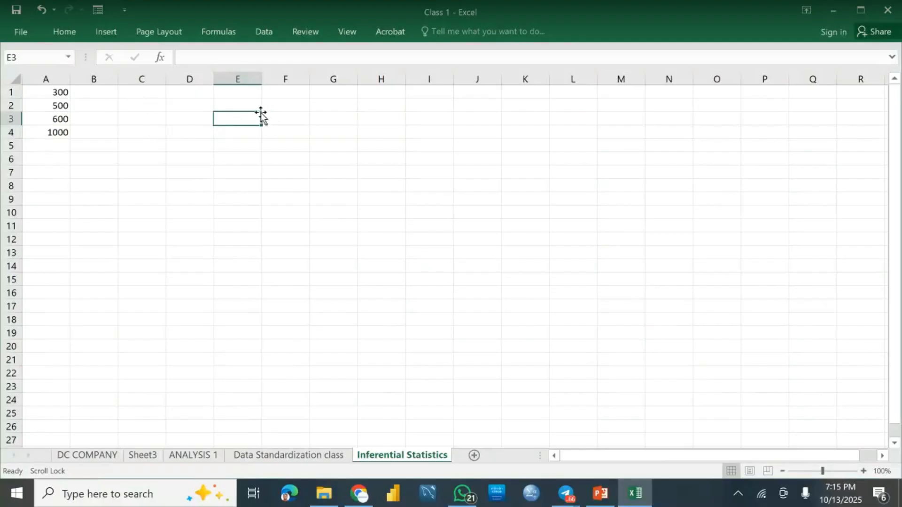
text(500)
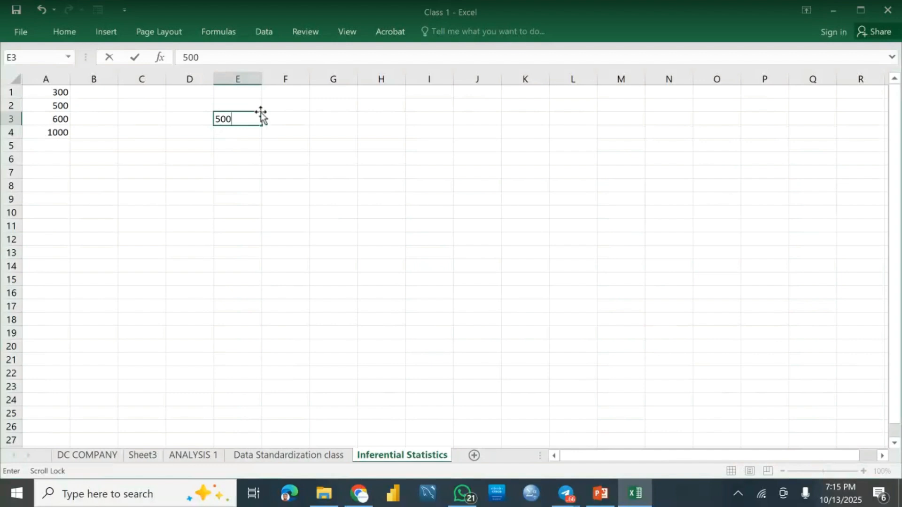
key(BackSpace)
key(BackSpace)
key(BackSpace)
text(1000)
key(Return)
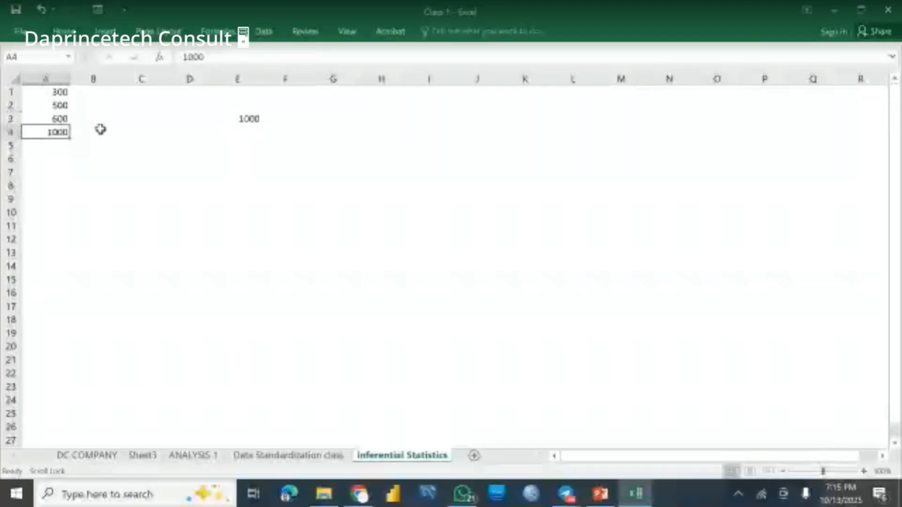
click(153, 118)
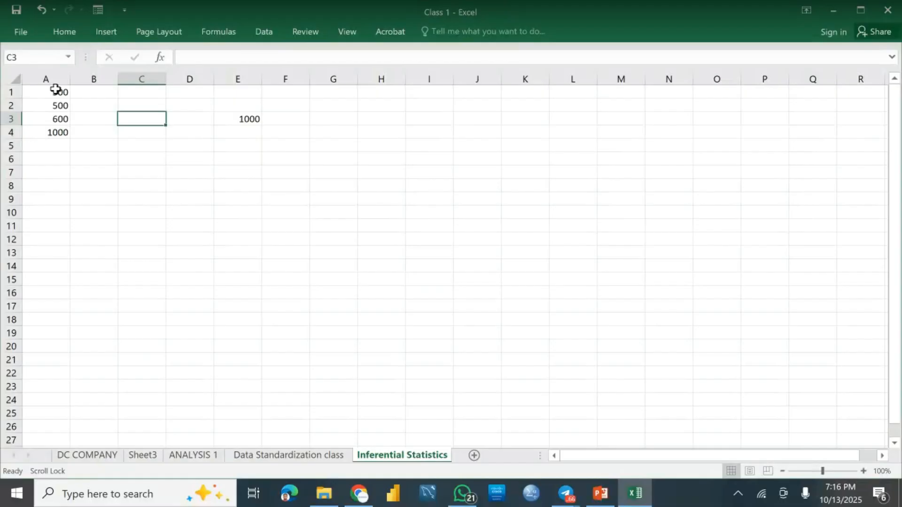
click(121, 157)
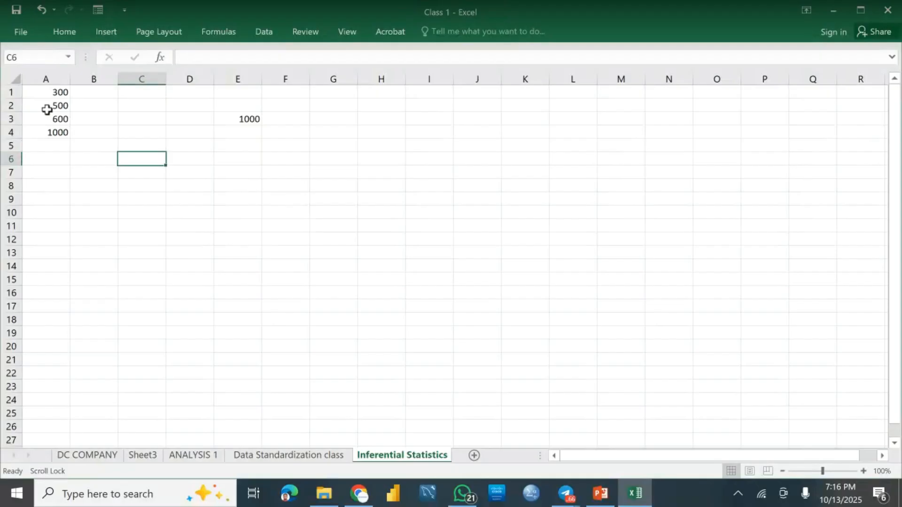
click(80, 95)
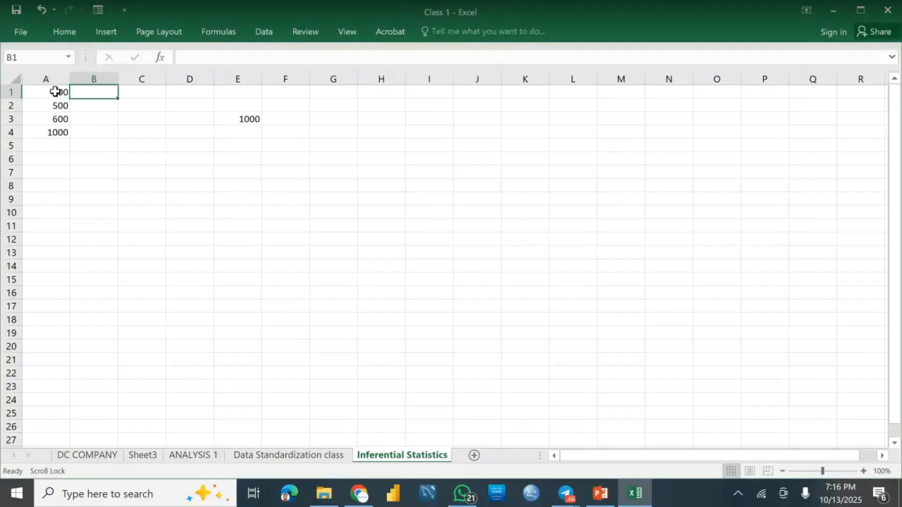
drag(52, 92, 60, 106)
drag(61, 143, 58, 138)
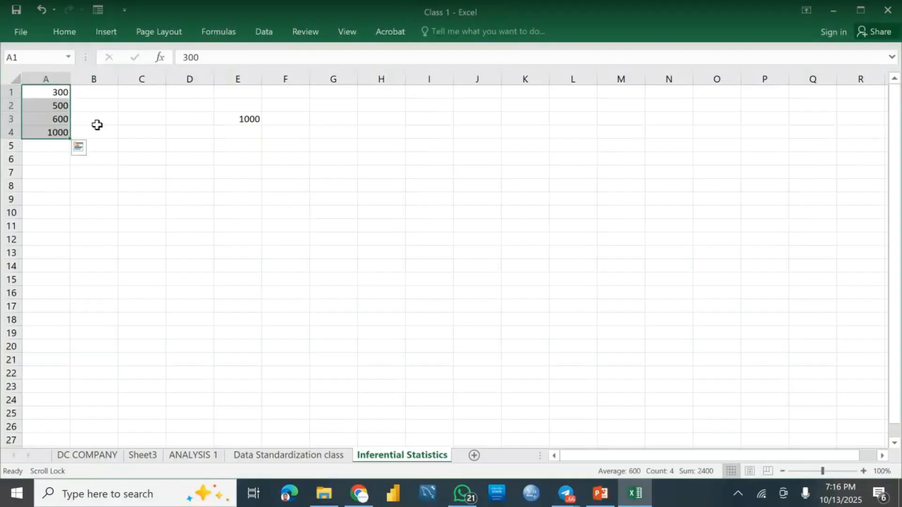
click(120, 130)
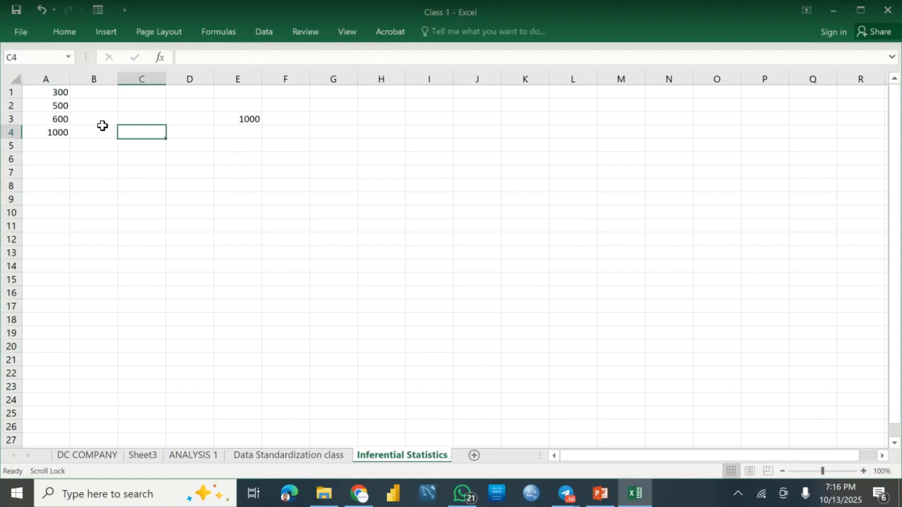
click(90, 92)
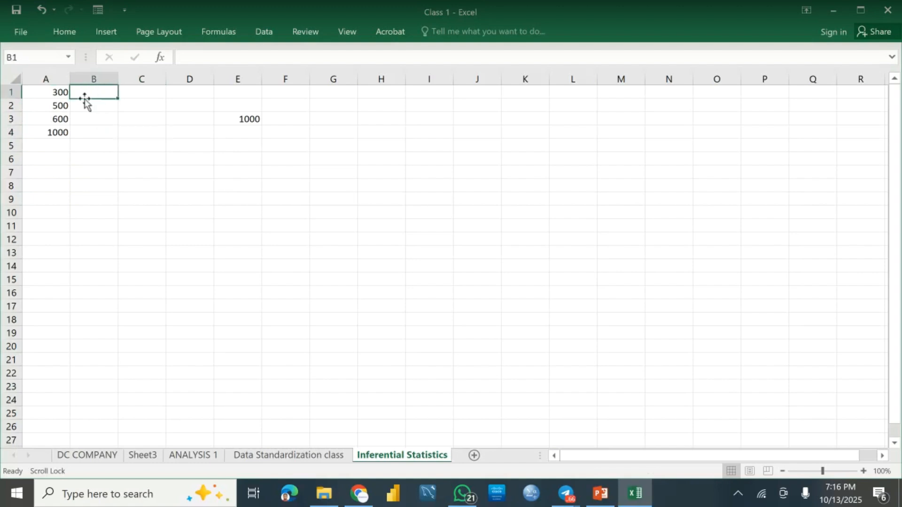
click(11, 92)
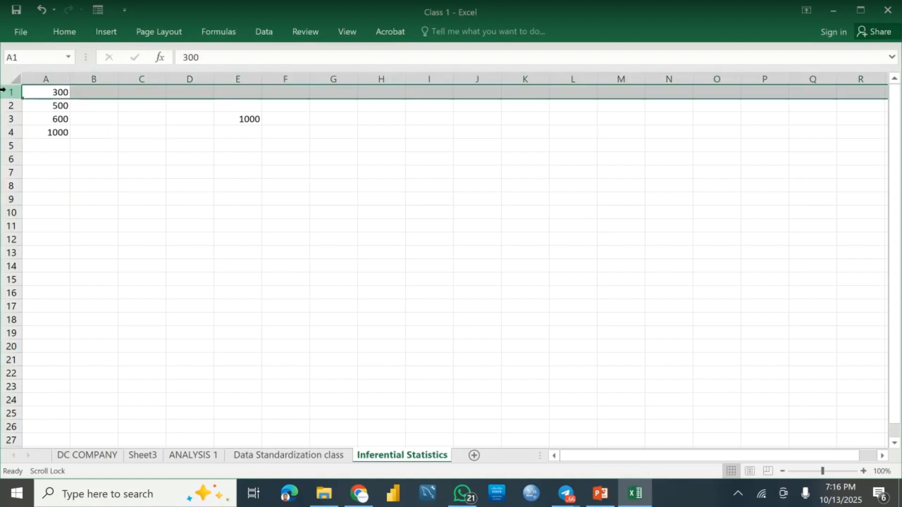
click(61, 103)
Step: Try entering the label Male in cell B1 with another label below it, and clear both cells
click(83, 93)
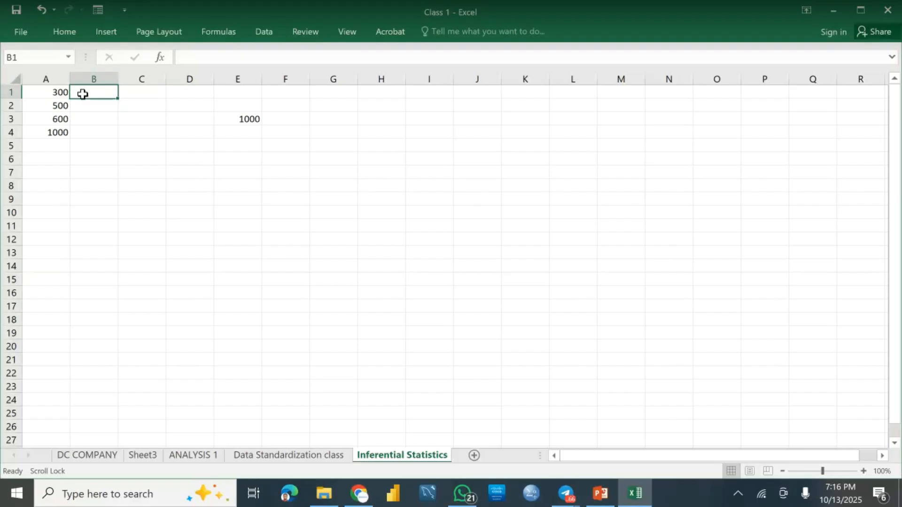
text(Male)
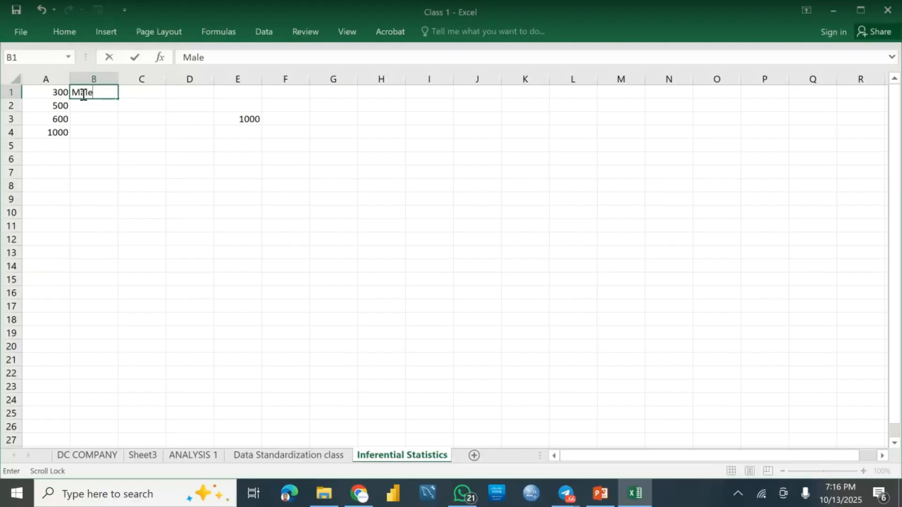
key(Return)
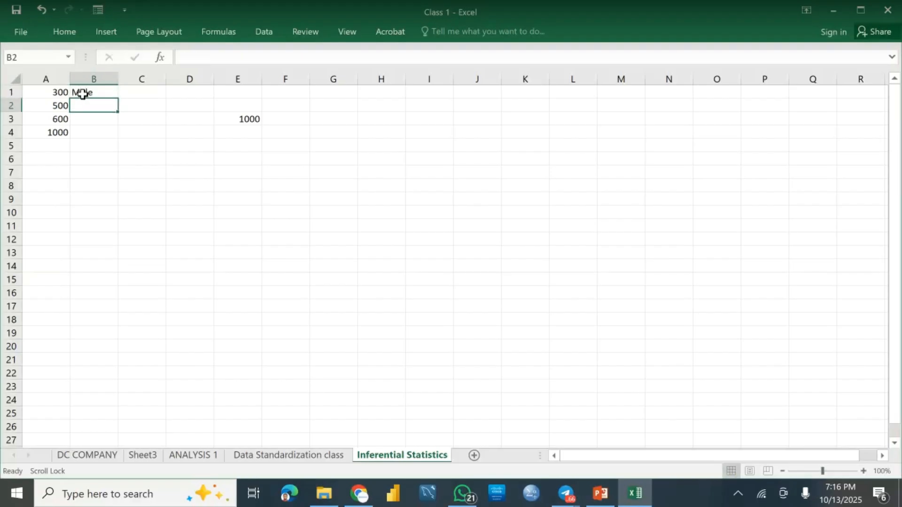
text(fe)
key(BackSpace)
key(BackSpace)
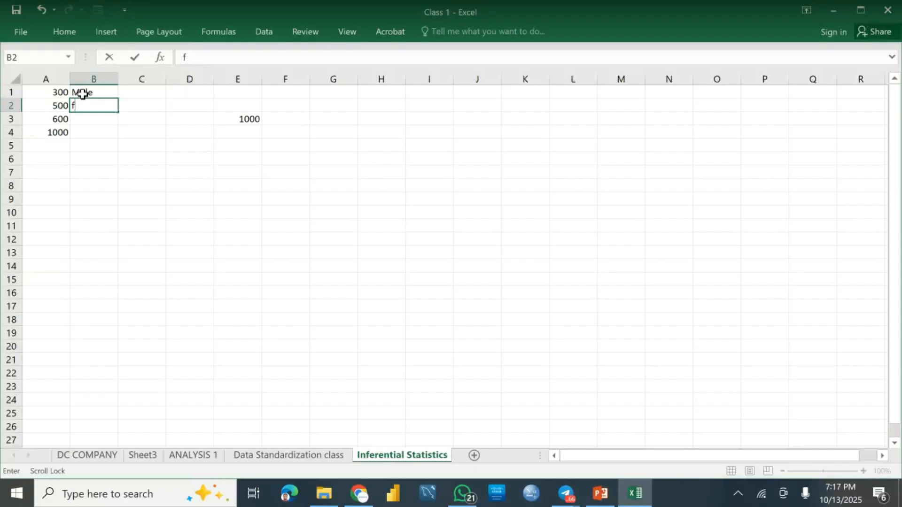
text(Fe)
key(BackSpace)
key(BackSpace)
click(103, 89)
key(Delete)
click(111, 131)
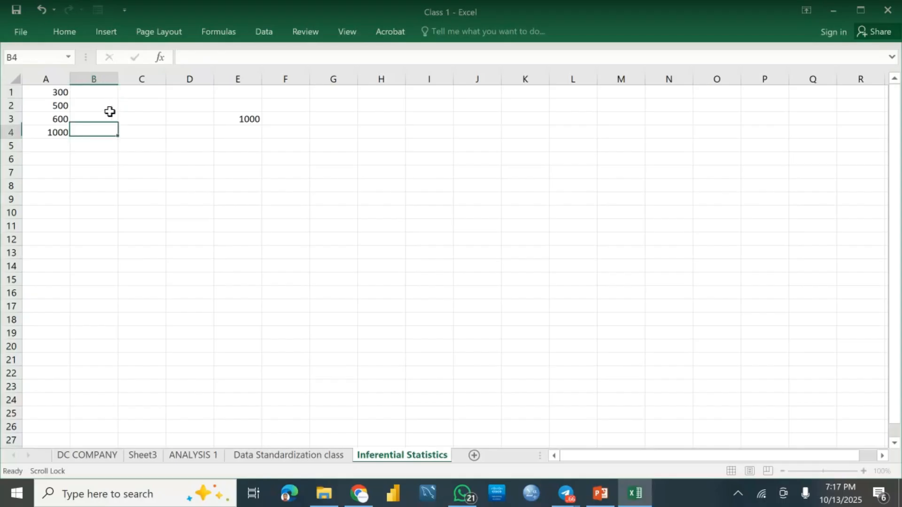
Step: Enter the values 200, 100, 400 and 400 down cells B1 to B4
click(99, 91)
text(200)
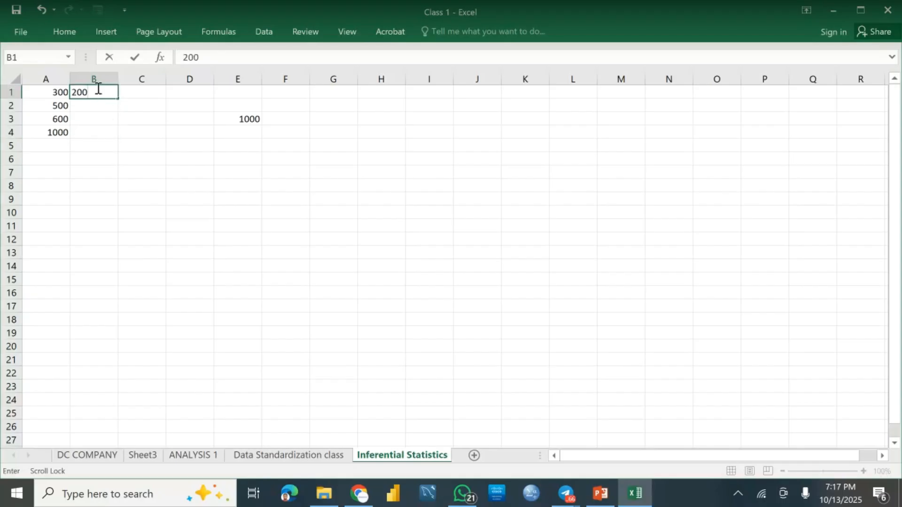
key(Return)
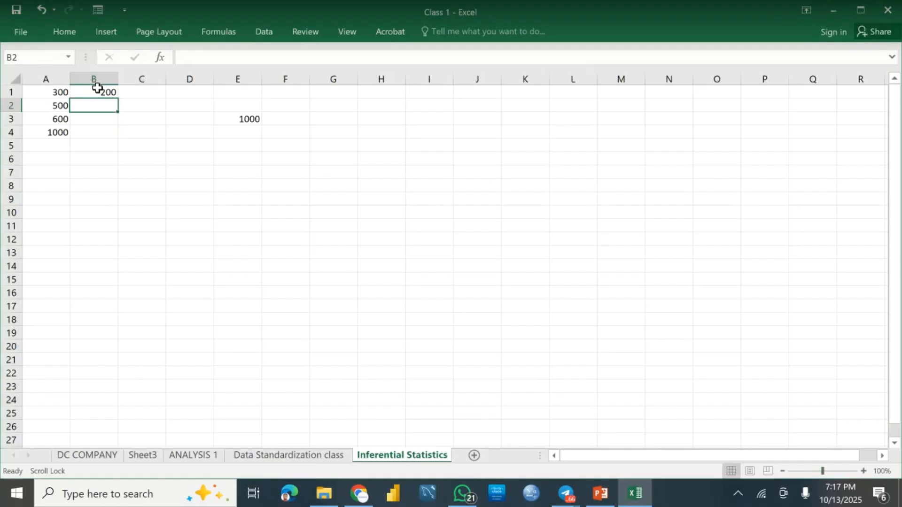
text(100)
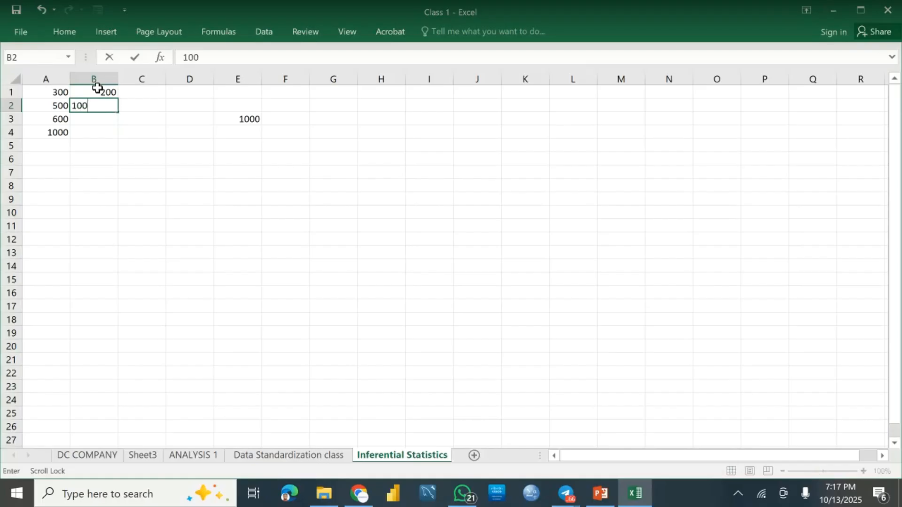
key(Return)
text(400)
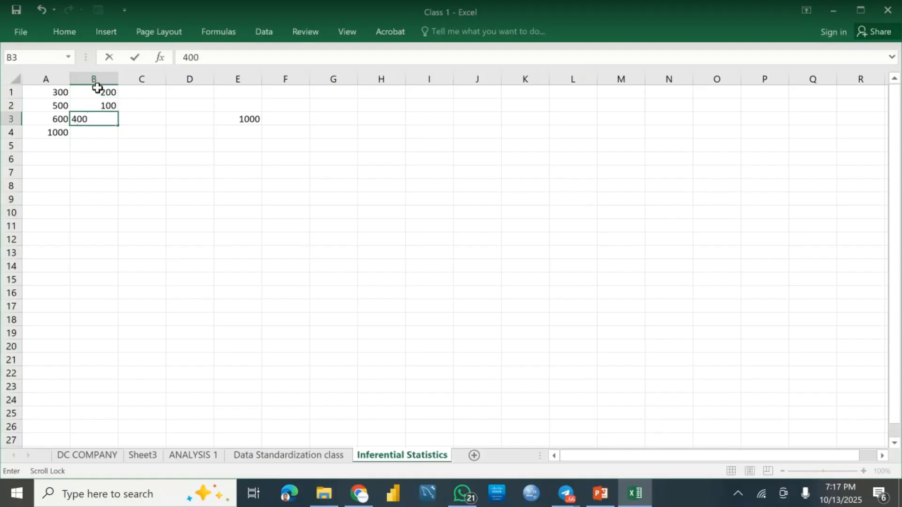
key(ctrl+Return)
key(Return)
text(400)
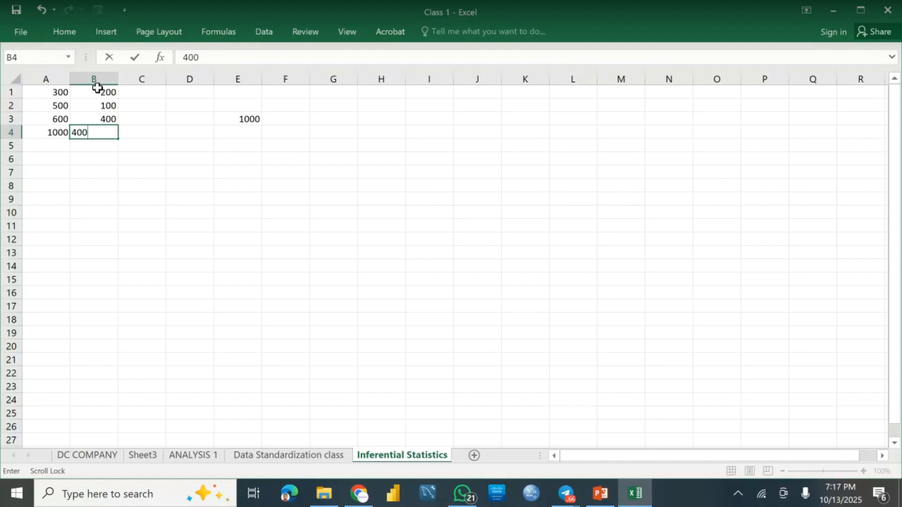
click(144, 118)
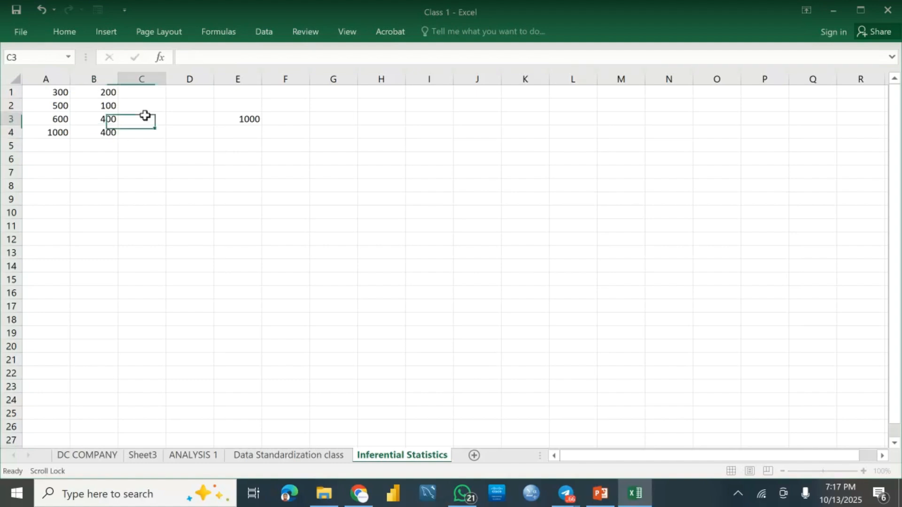
Step: Insert a blank row above row 1 for column headers
click(8, 91)
click(106, 32)
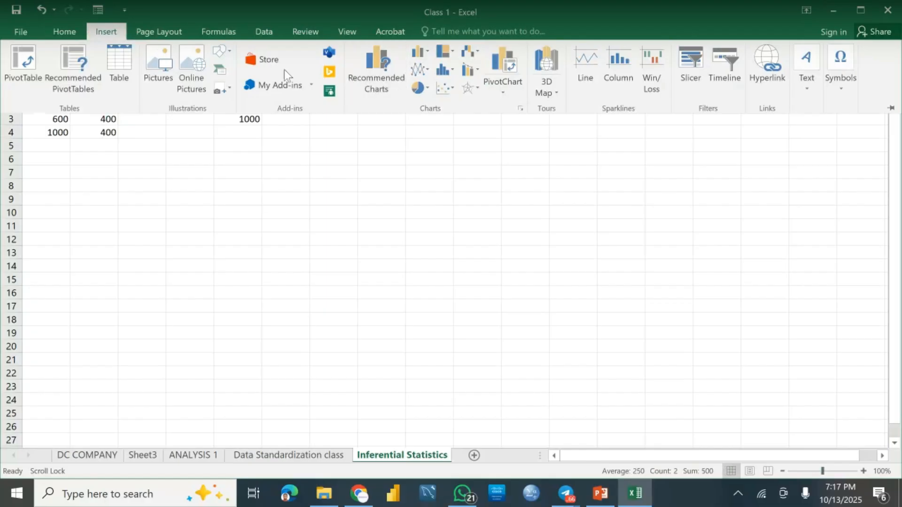
click(69, 34)
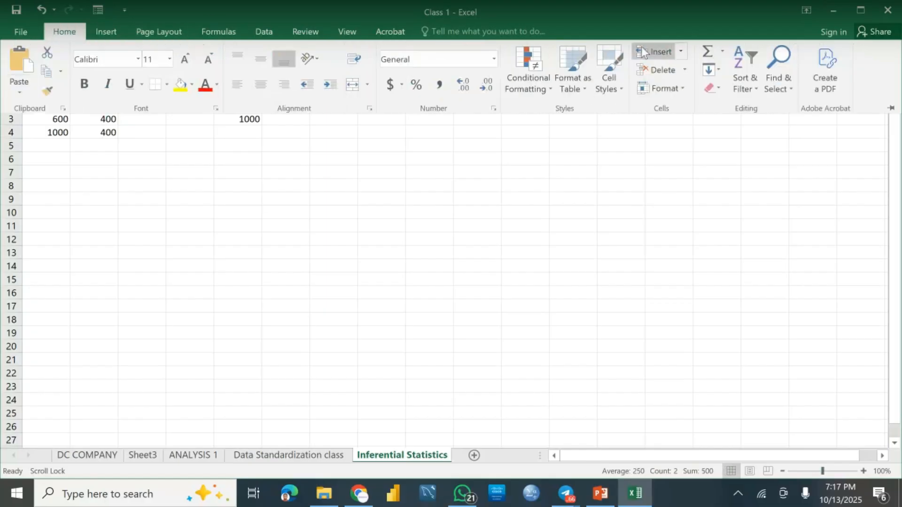
click(660, 49)
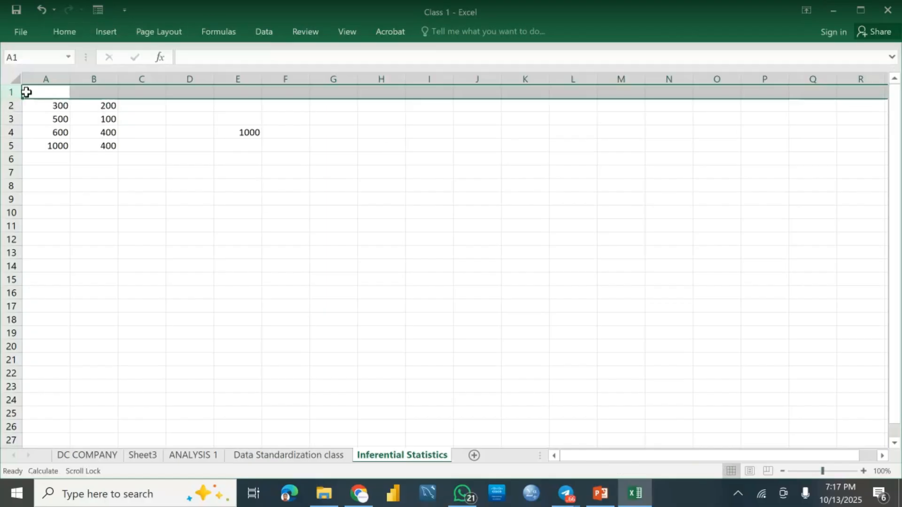
Step: Enter the column headers Price A in cell A1 and Price B in cell B1
click(59, 93)
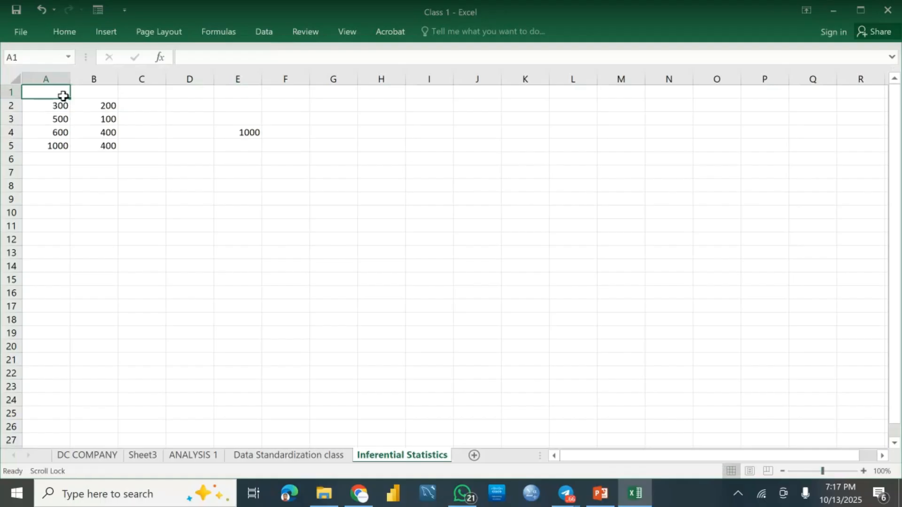
text(Price)
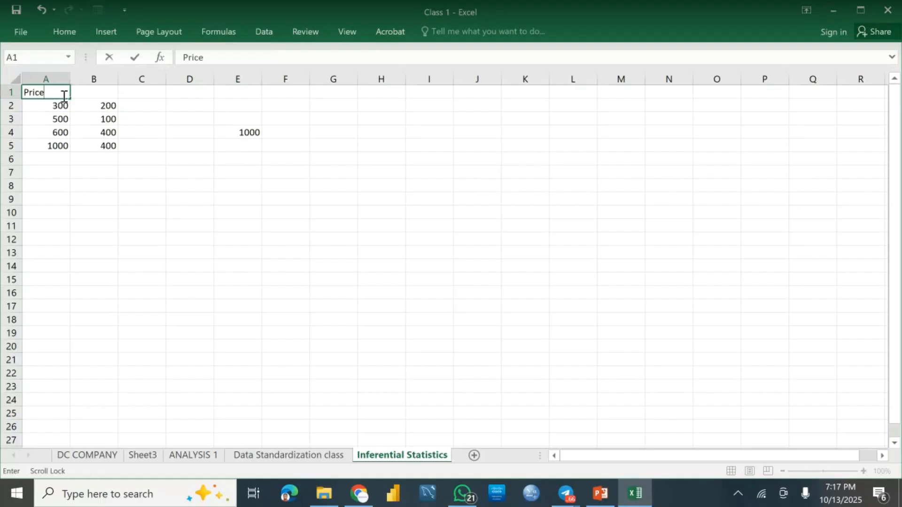
key(Tab)
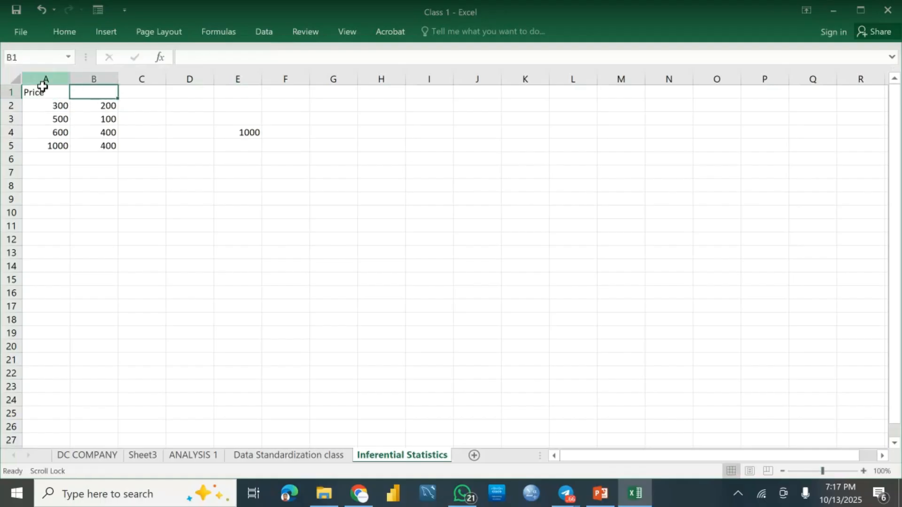
double_click(45, 93)
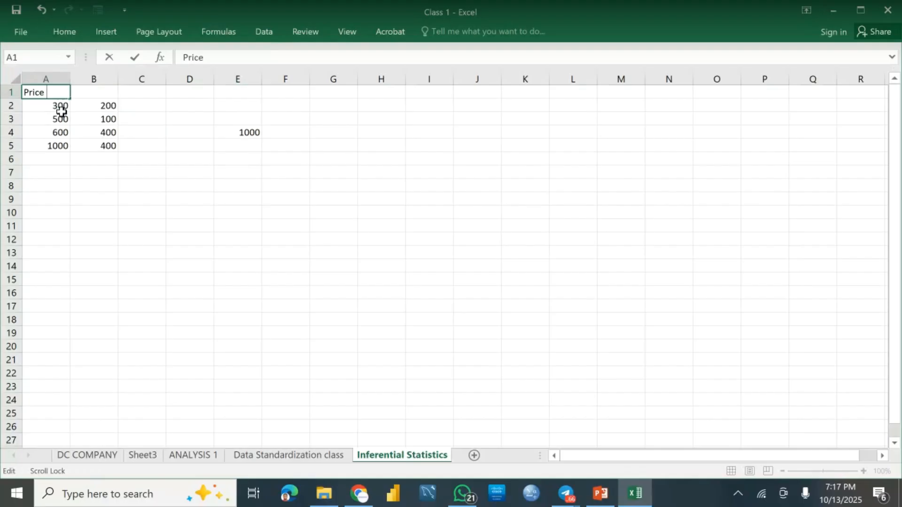
text(A)
key(Tab)
text(Price)
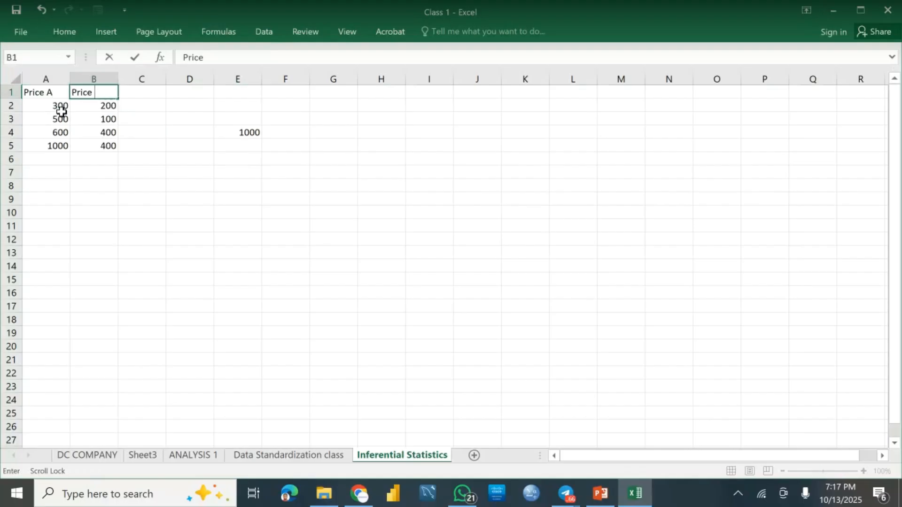
text( B)
click(197, 142)
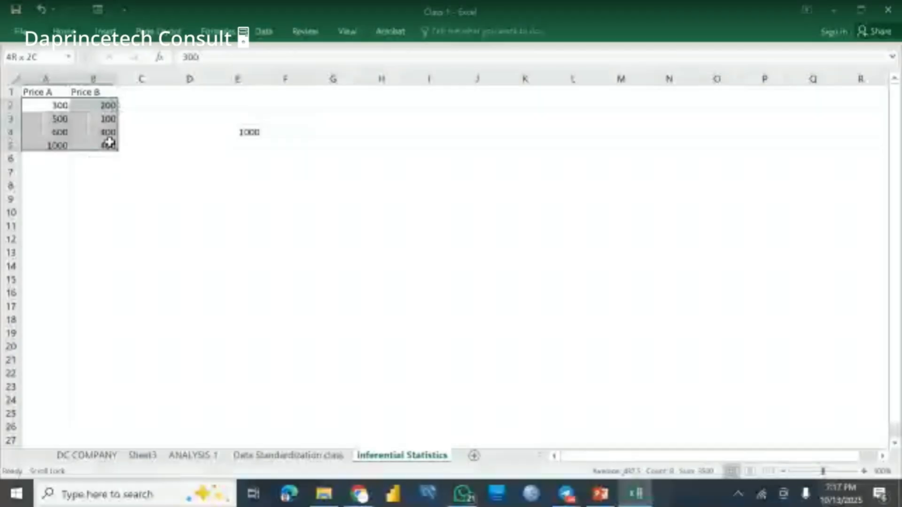
drag(106, 140, 109, 147)
click(175, 133)
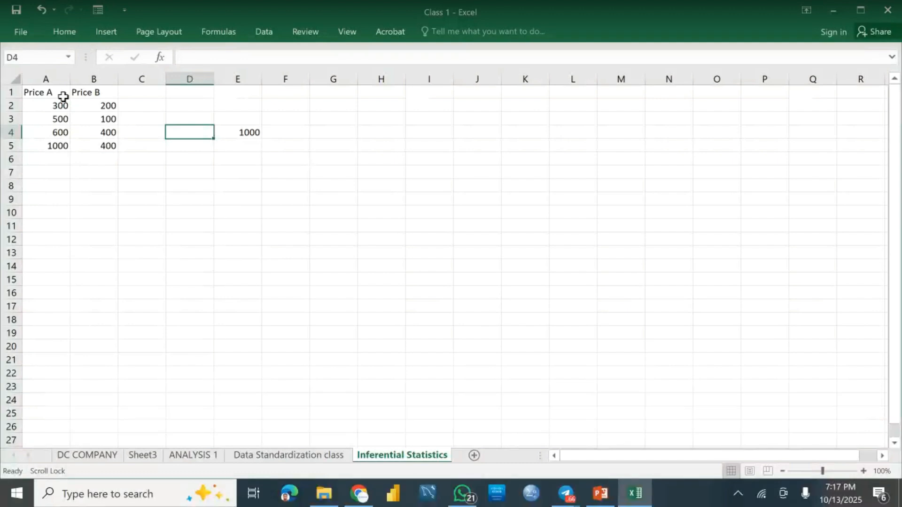
Step: Select the price values in A2:B5 and start the t-Test: Paired Two Sample for Means from the Data Analysis tools
drag(56, 102, 103, 145)
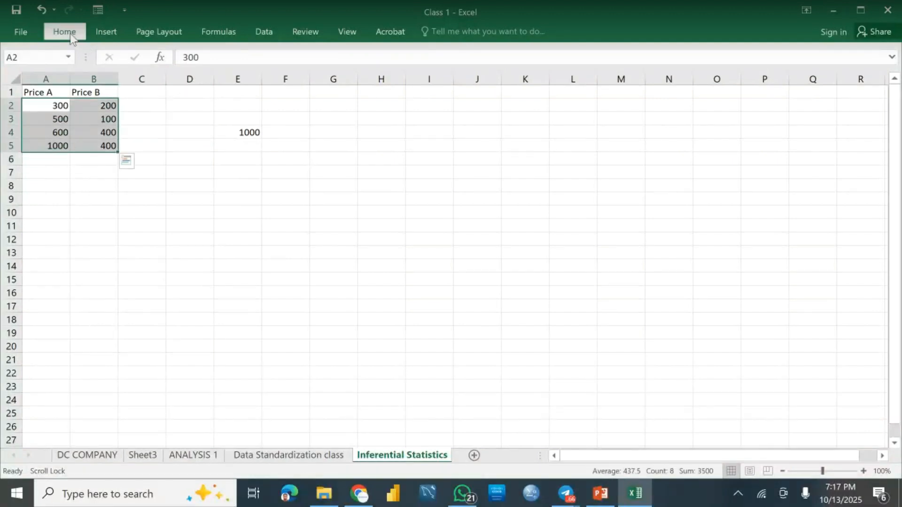
click(71, 33)
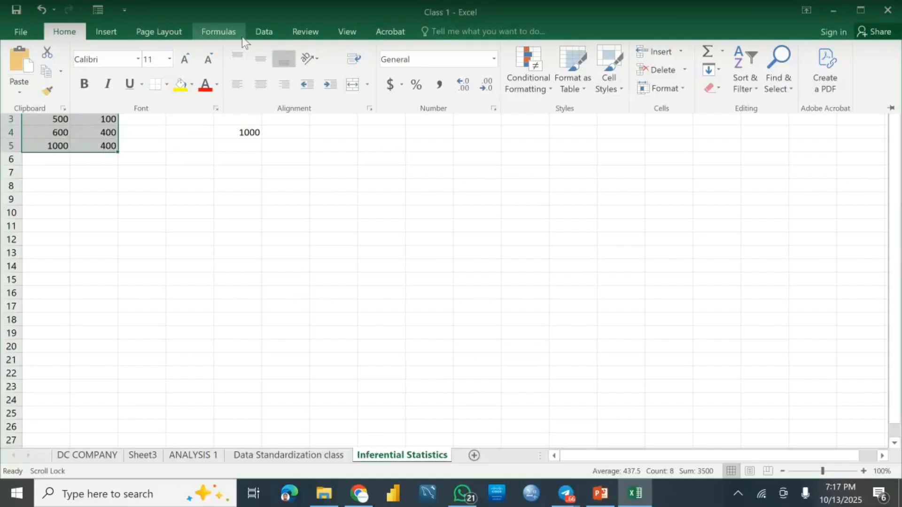
click(263, 34)
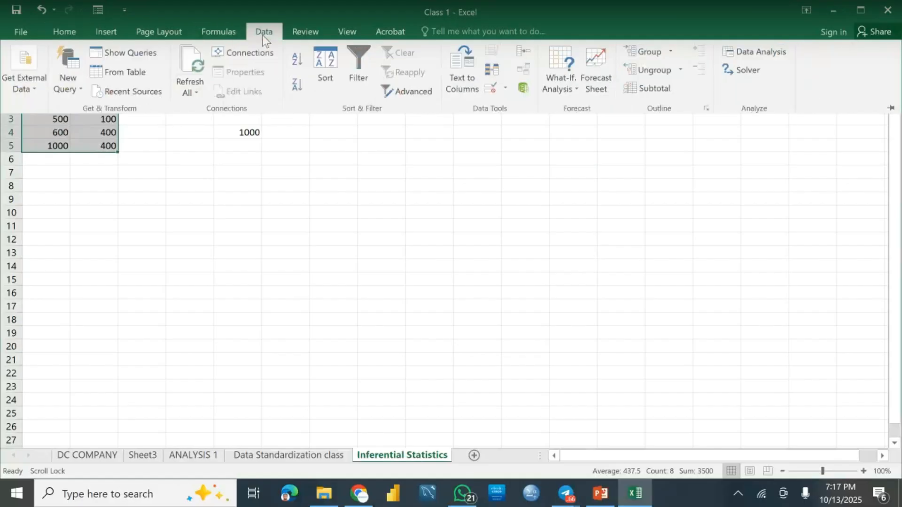
click(747, 53)
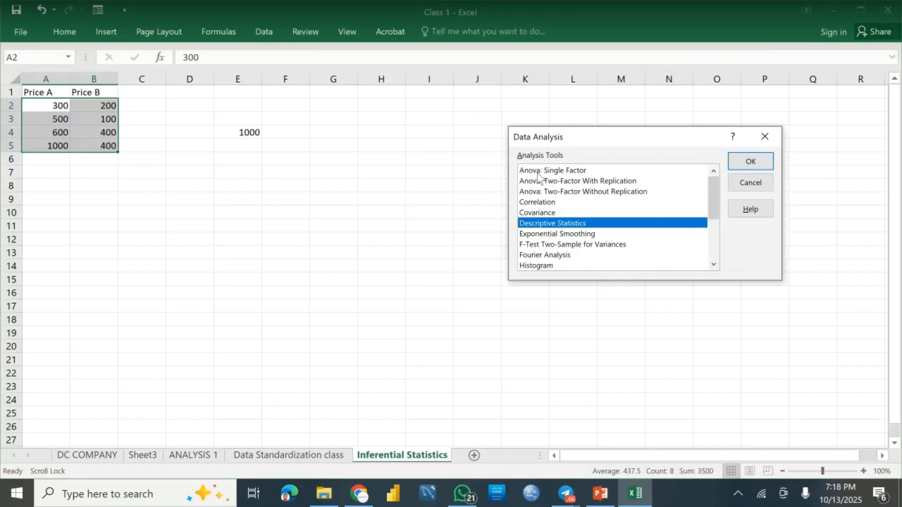
drag(717, 188, 706, 230)
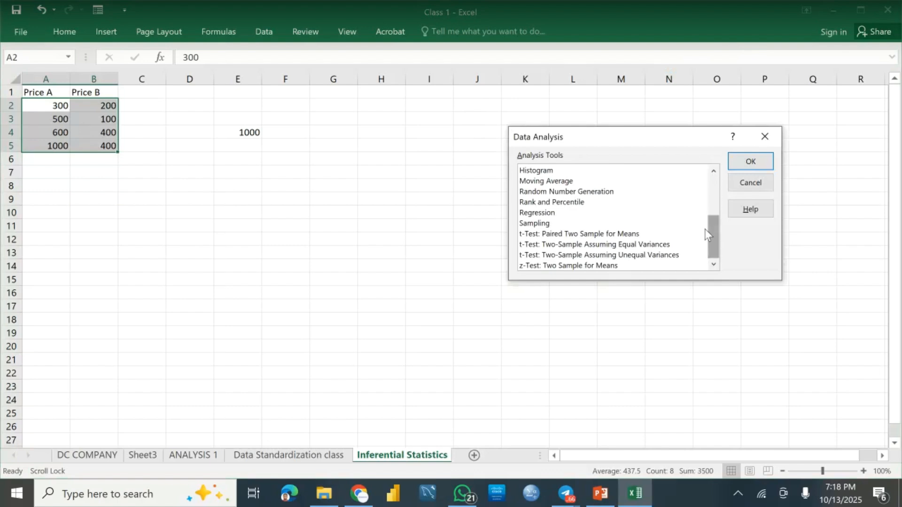
click(581, 235)
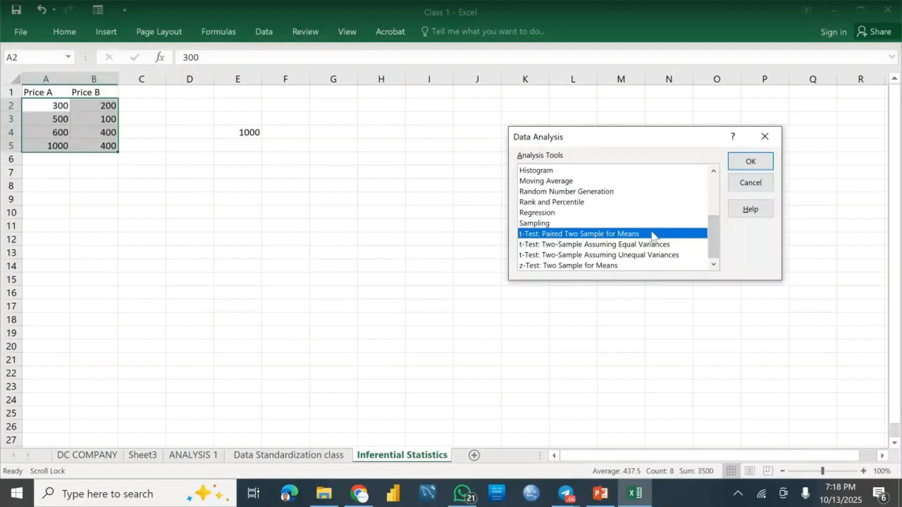
click(760, 166)
Step: Run the paired t-test with A2:A5 as variable 1 and B2:B5 as variable 2, outputting to a new worksheet
drag(43, 112, 40, 141)
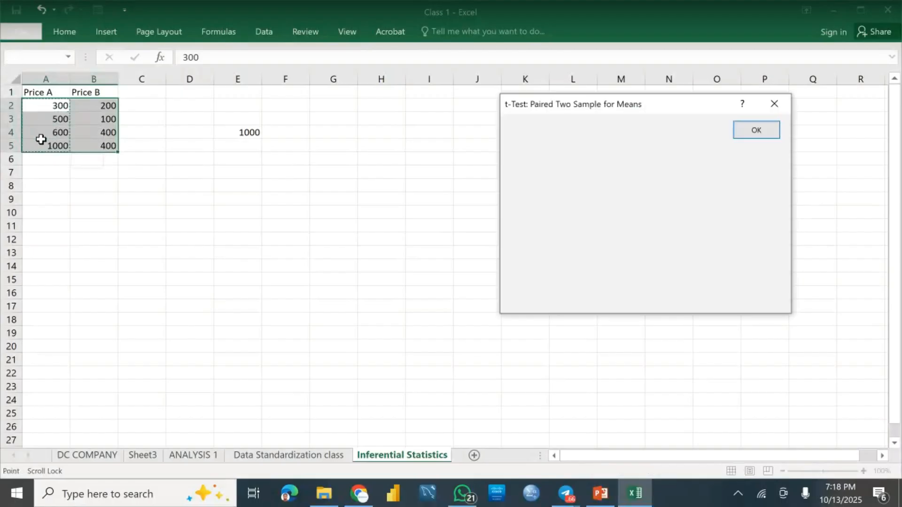
click(628, 156)
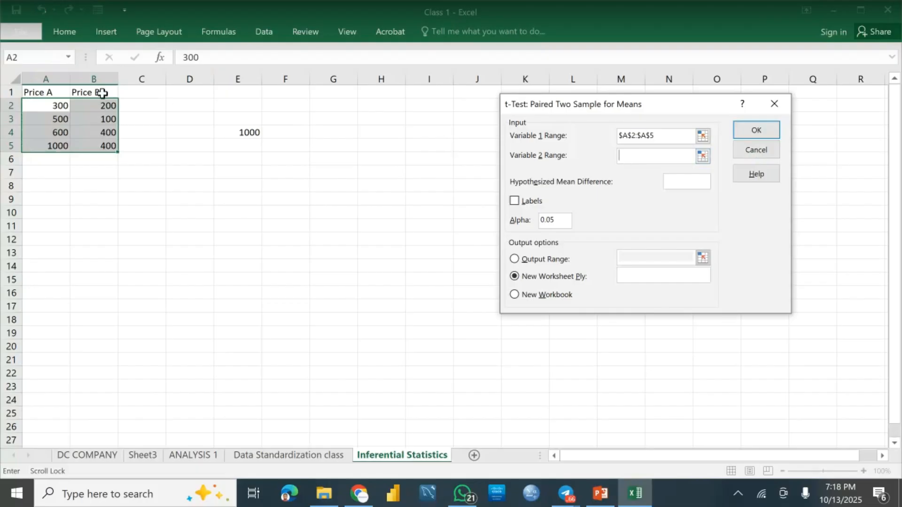
drag(96, 101, 95, 147)
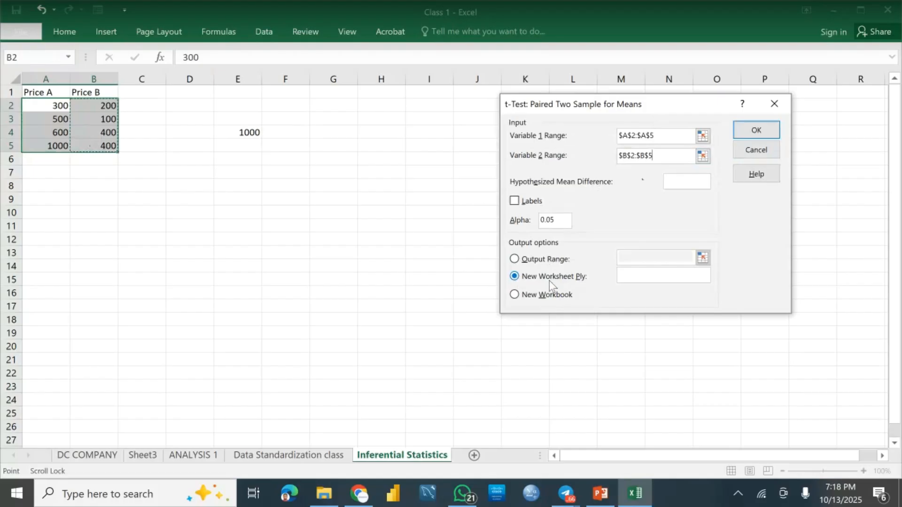
click(755, 137)
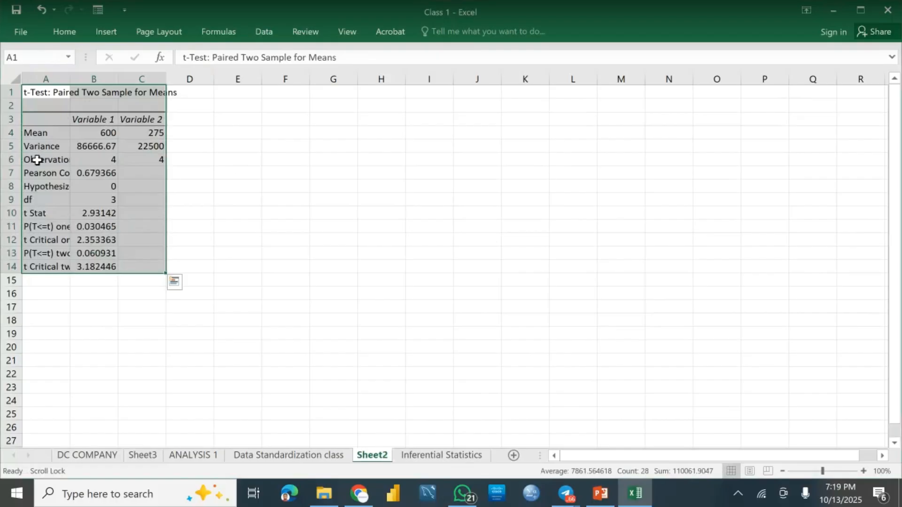
Step: Widen column A of the t-test output so its row labels fit
click(129, 150)
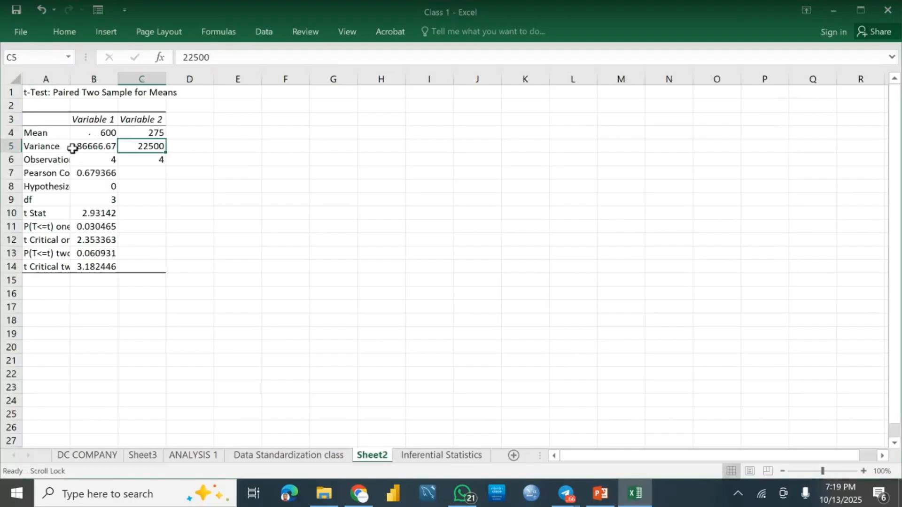
double_click(68, 77)
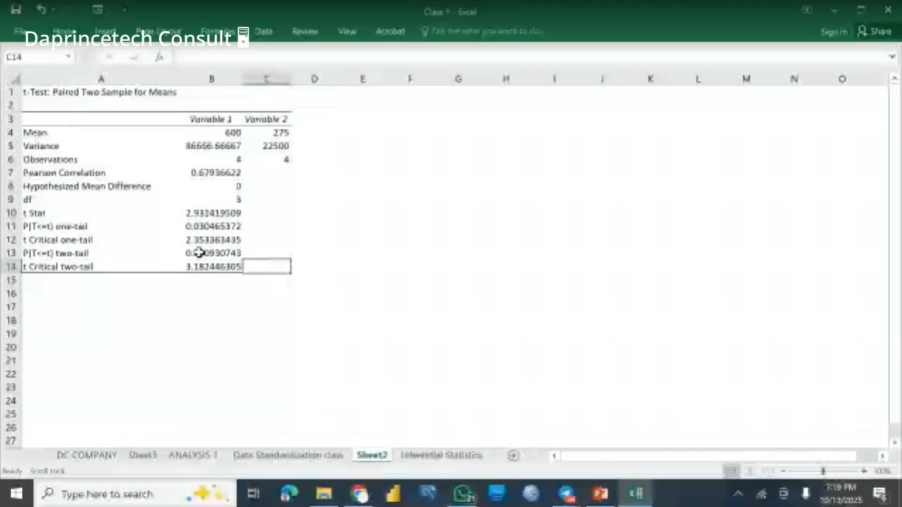
click(199, 253)
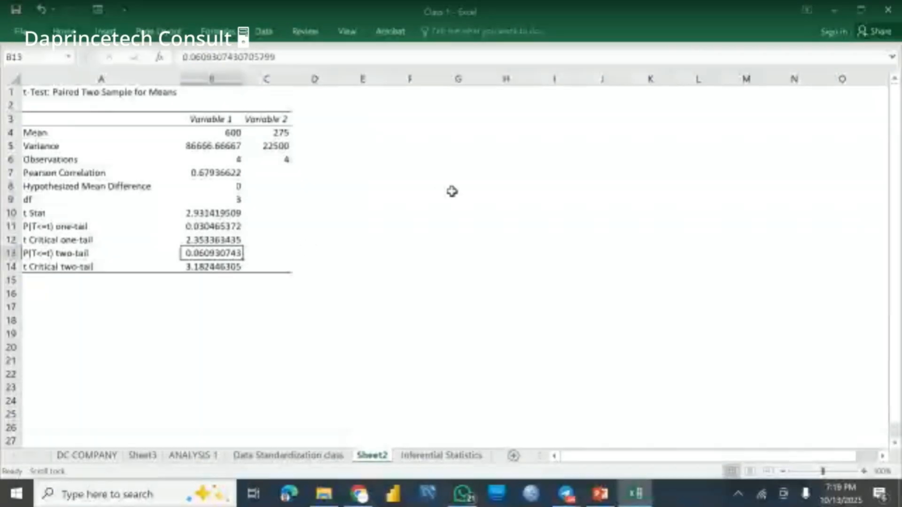
Step: Enter the significance level 0.05 in cell G7 and select the P(T<=t) two-tail value to compare with it
click(451, 174)
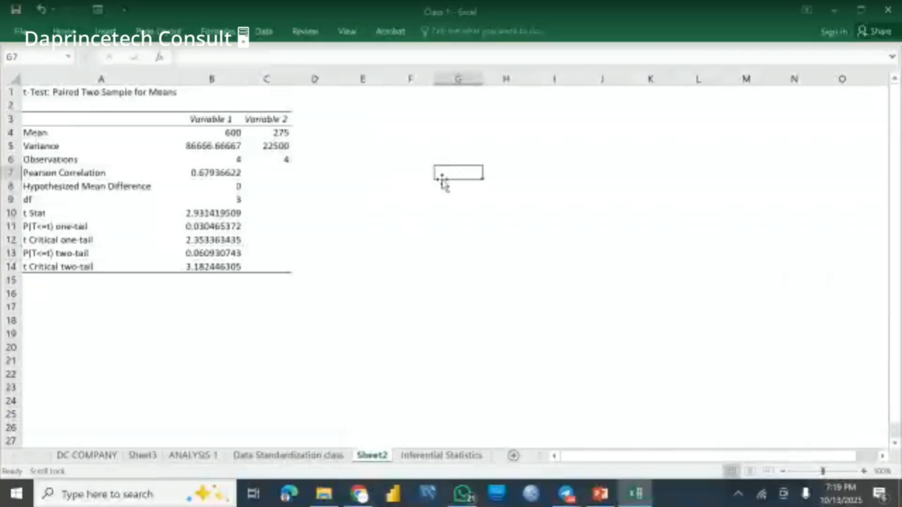
text(0.05)
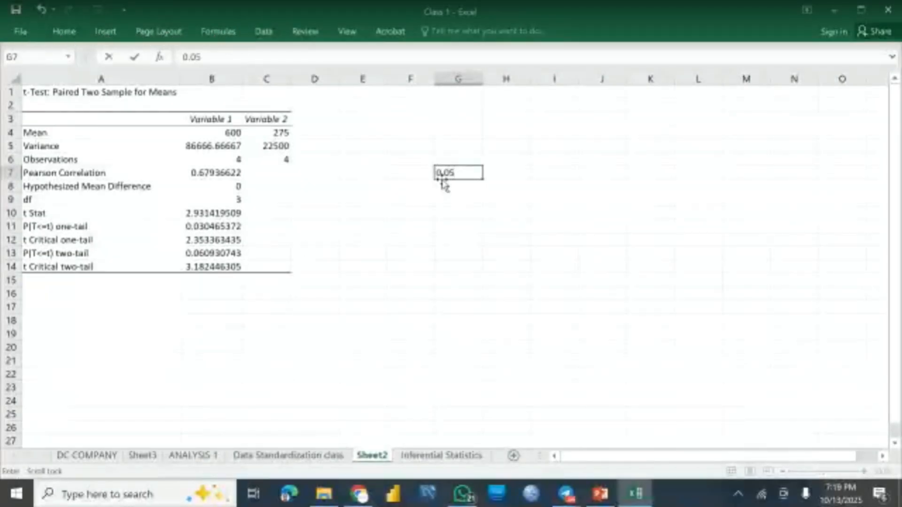
key(Return)
click(466, 172)
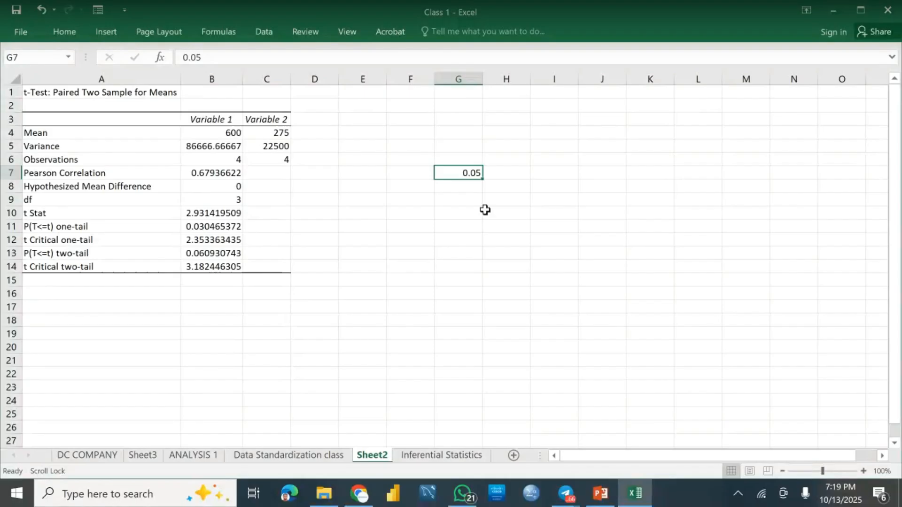
click(152, 254)
click(197, 253)
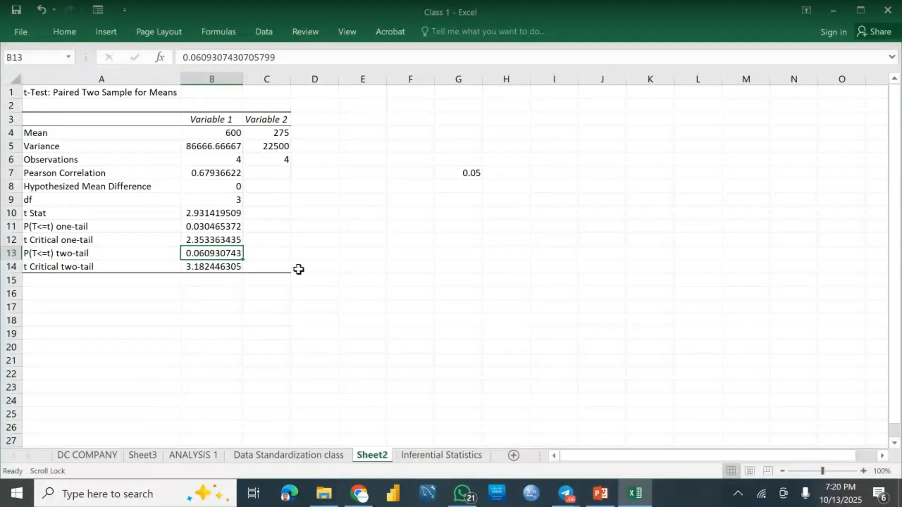
Step: Add the label "Inference:" in cell H13 beside the t-test results
click(488, 250)
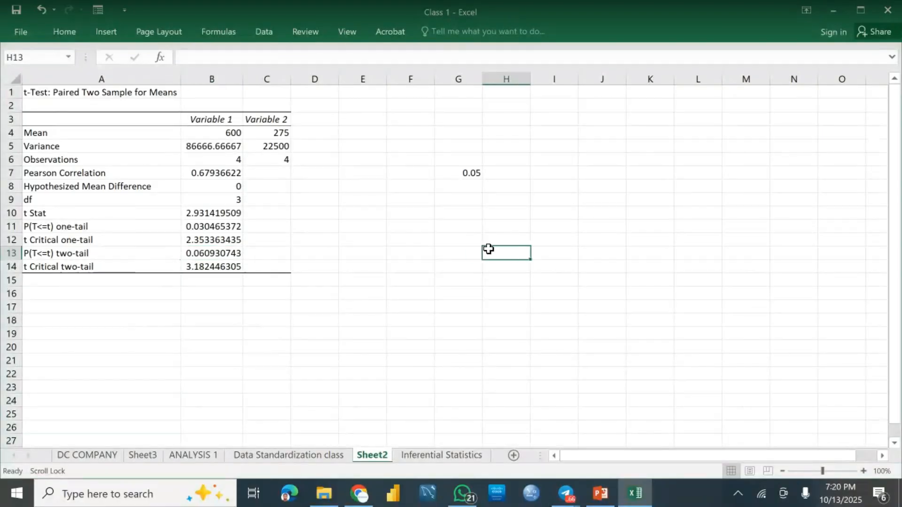
text(Infere)
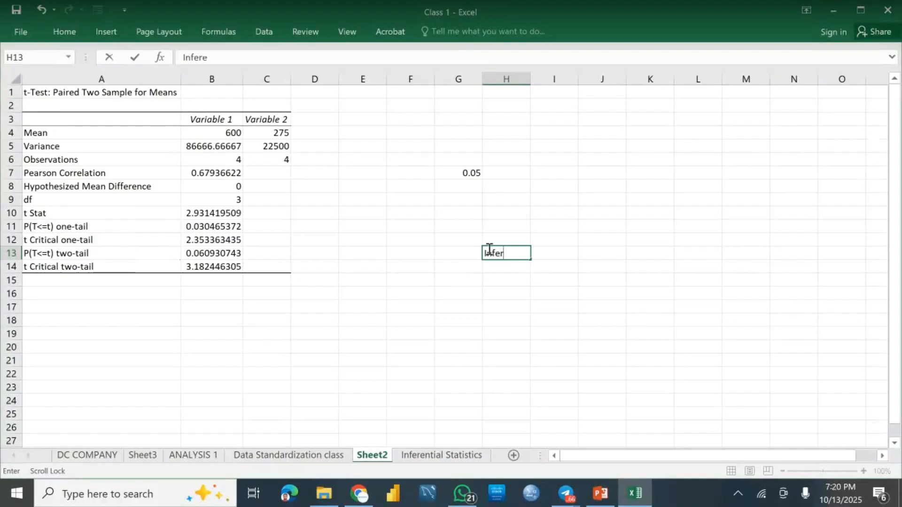
text(nce:)
key(Tab)
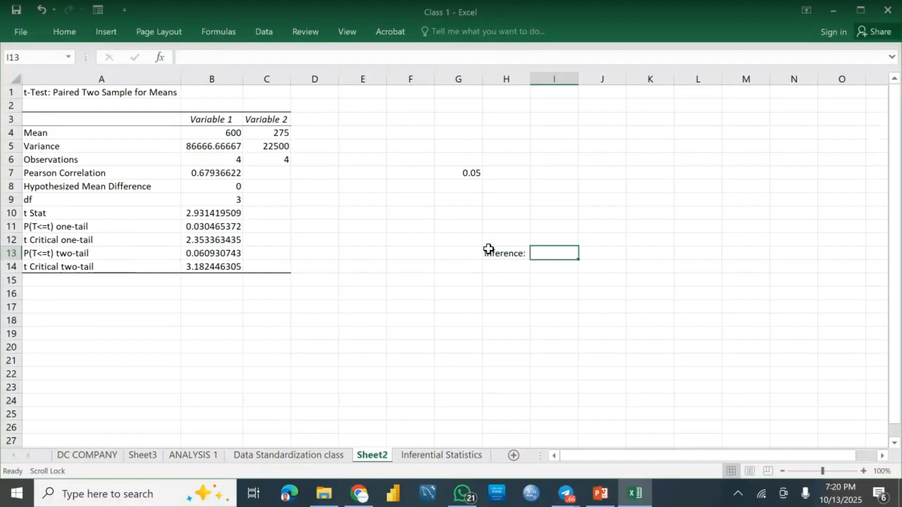
Step: Write "From the result, P-value of 0.06 indicate that we" in cell I13, next to the Inference label
text(Fro)
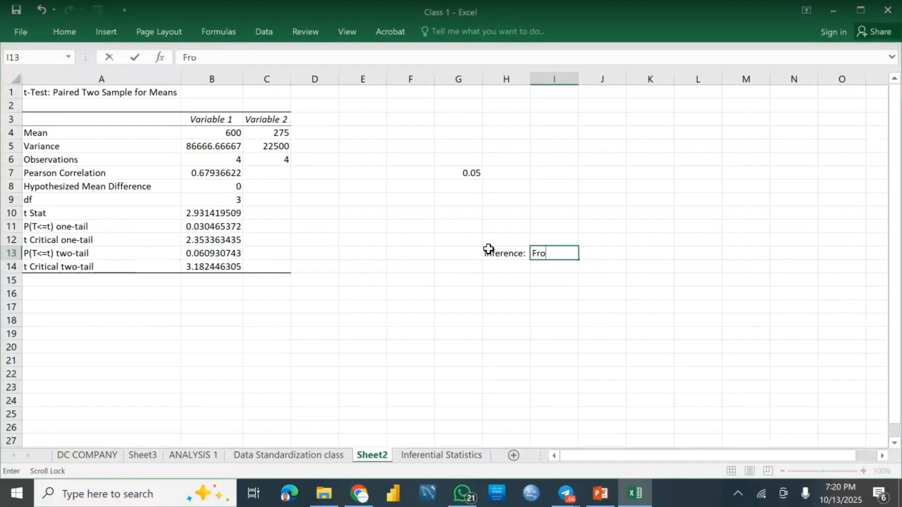
text(m the result)
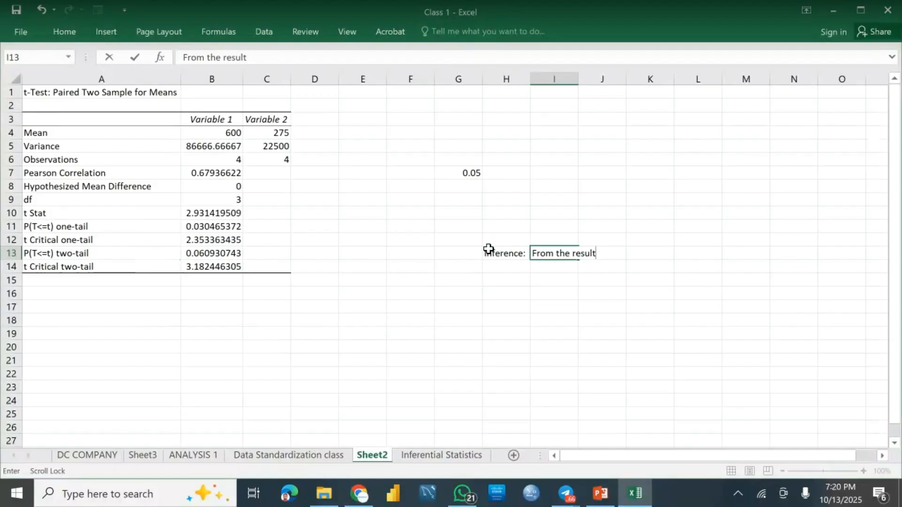
text(, P-valy)
key(BackSpace)
key(ctrl+s)
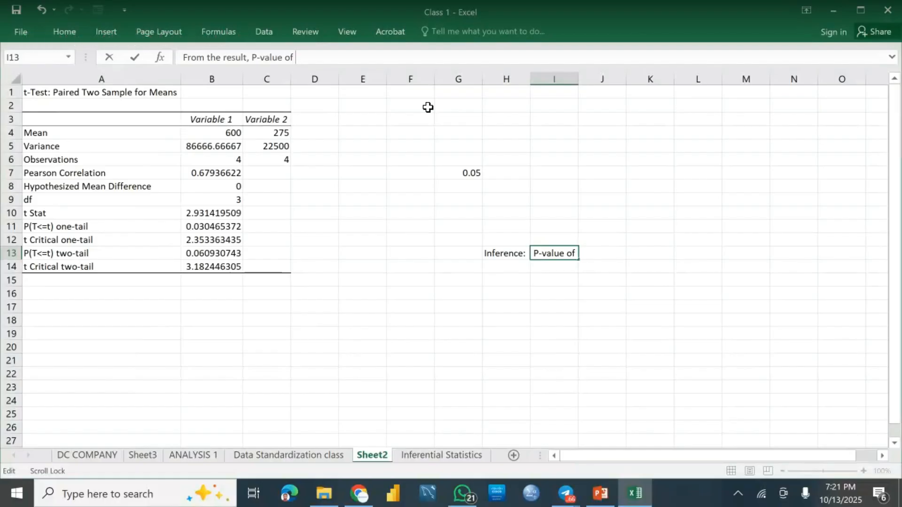
text(0.06 indic)
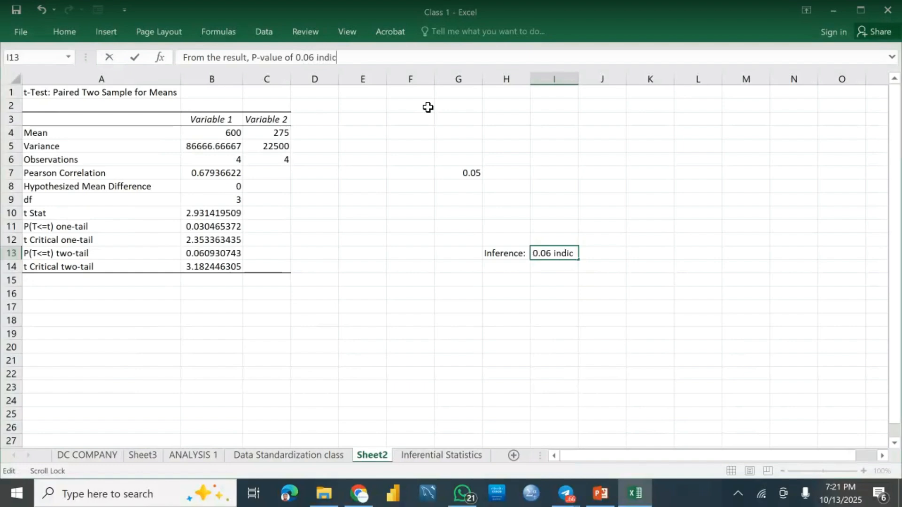
text(ate that we)
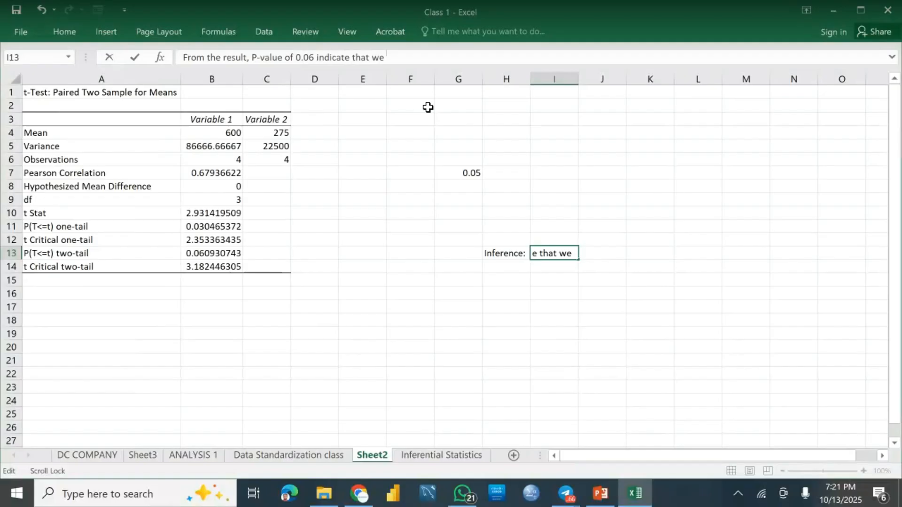
click(516, 224)
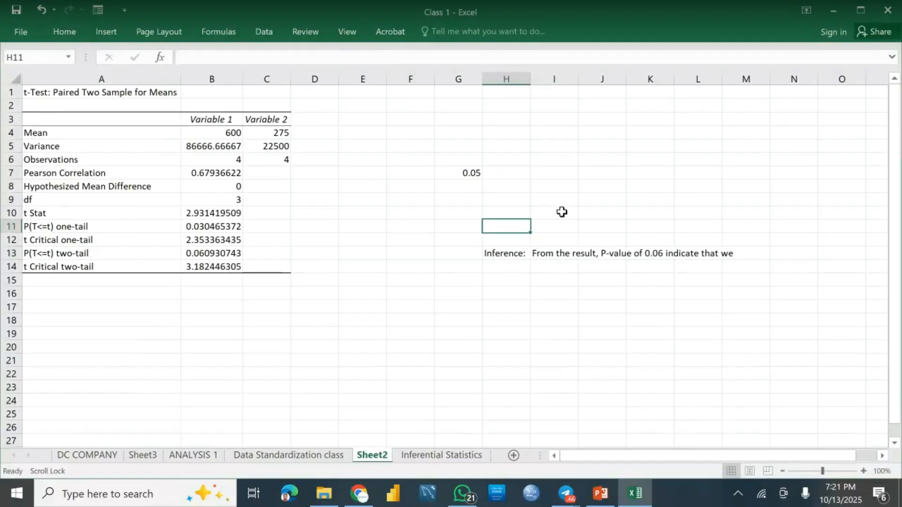
click(511, 201)
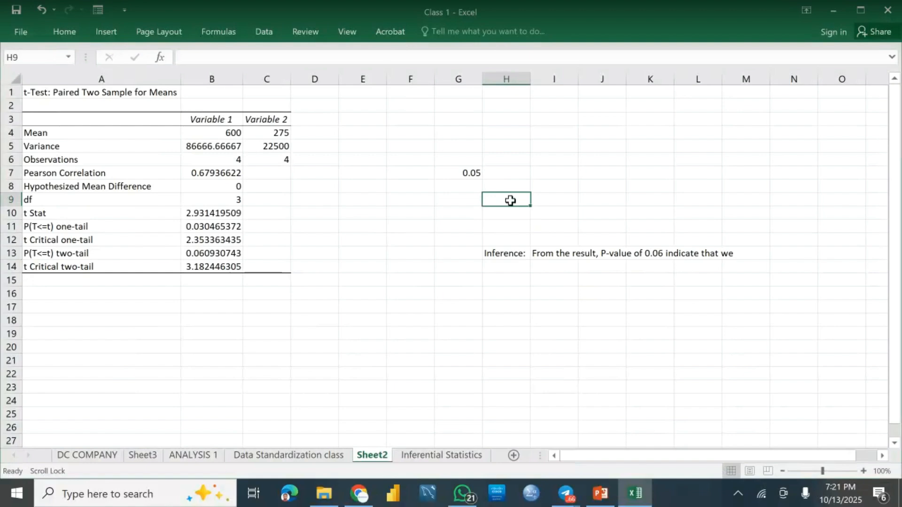
Step: Write the null hypothesis "H0: Price A is not difference to Price B" in cell D9 of the Inferential Statistics sheet
click(402, 454)
click(174, 202)
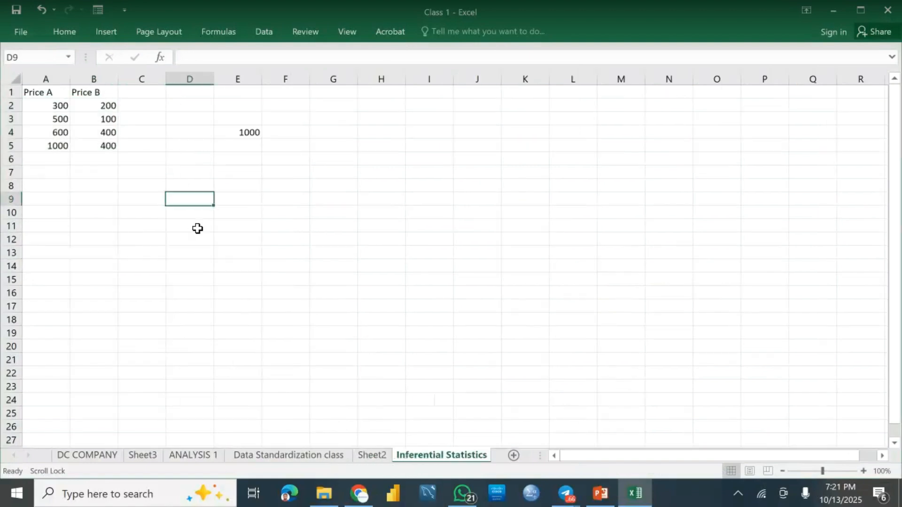
text(H)
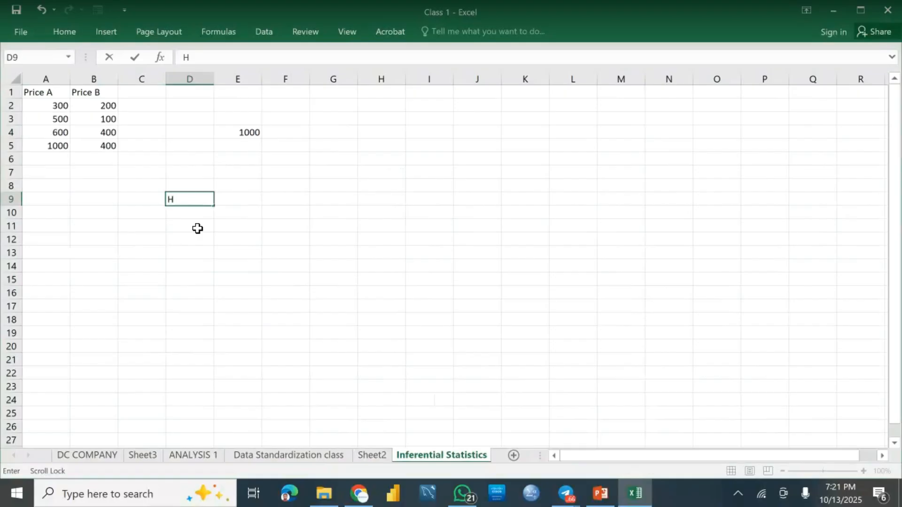
text(o)
key(BackSpace)
text(0: Price A is)
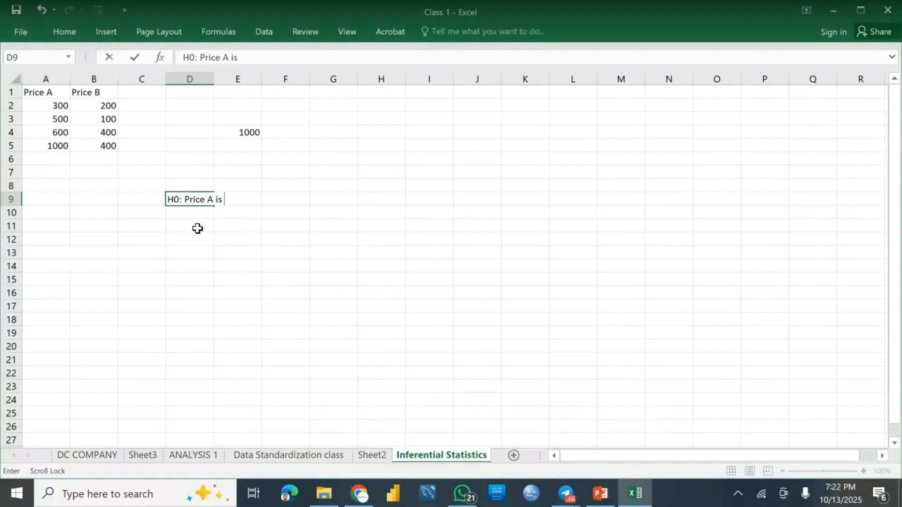
text( different)
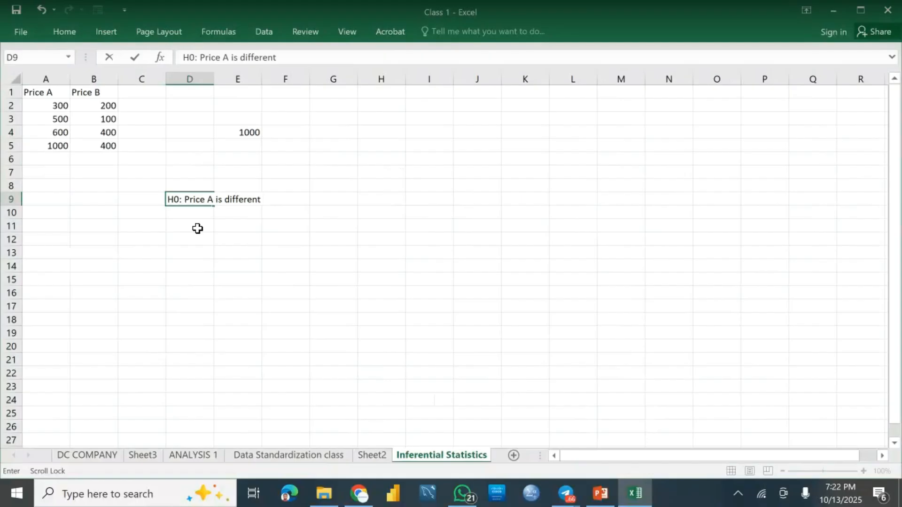
key(BackSpace)
key(BackSpace)
key(BackSpace)
key(BackSpace)
key(BackSpace)
key(BackSpace)
key(BackSpace)
key(BackSpace)
key(BackSpace)
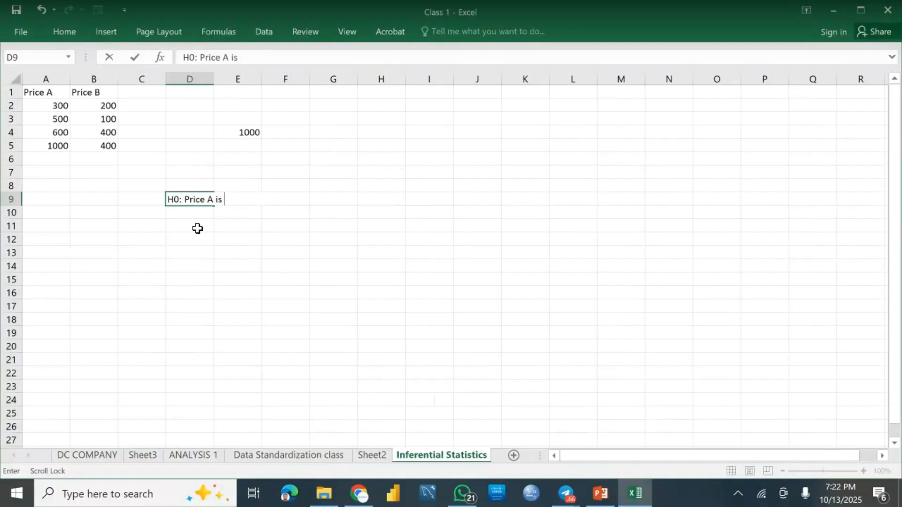
text(not)
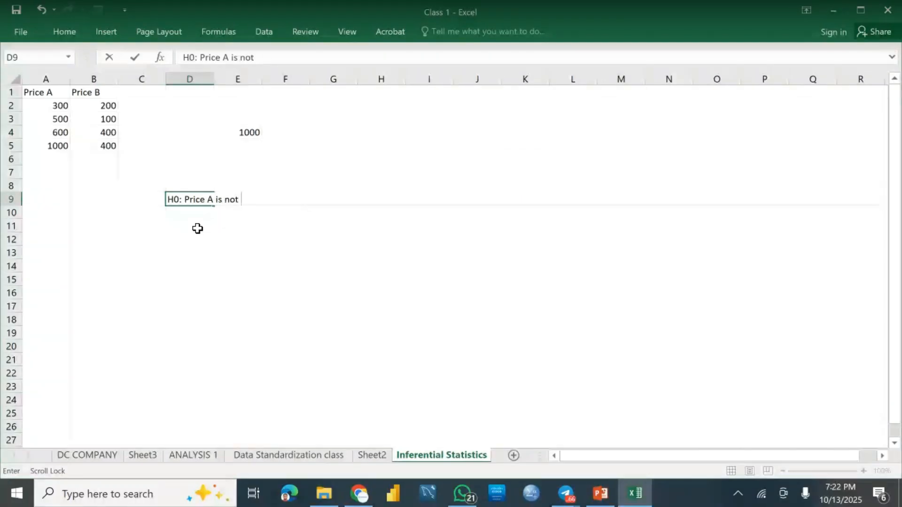
text( dif)
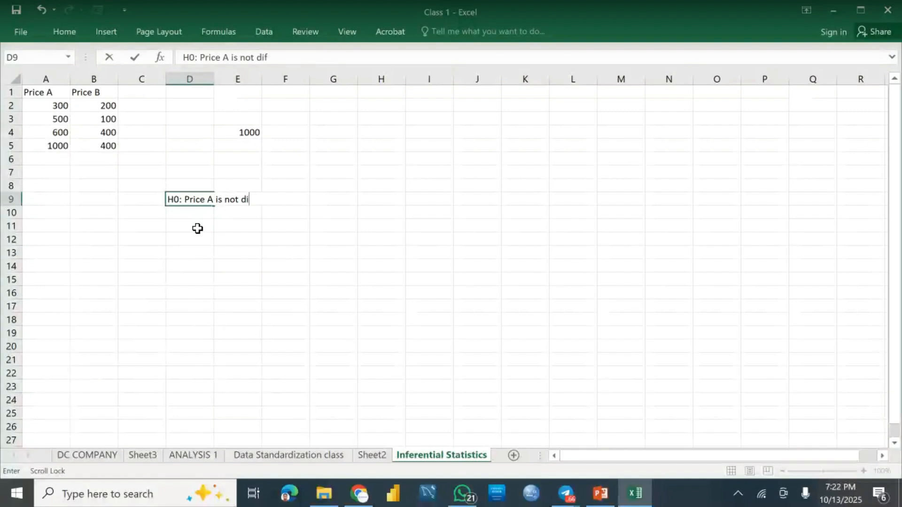
text(ference to Pri)
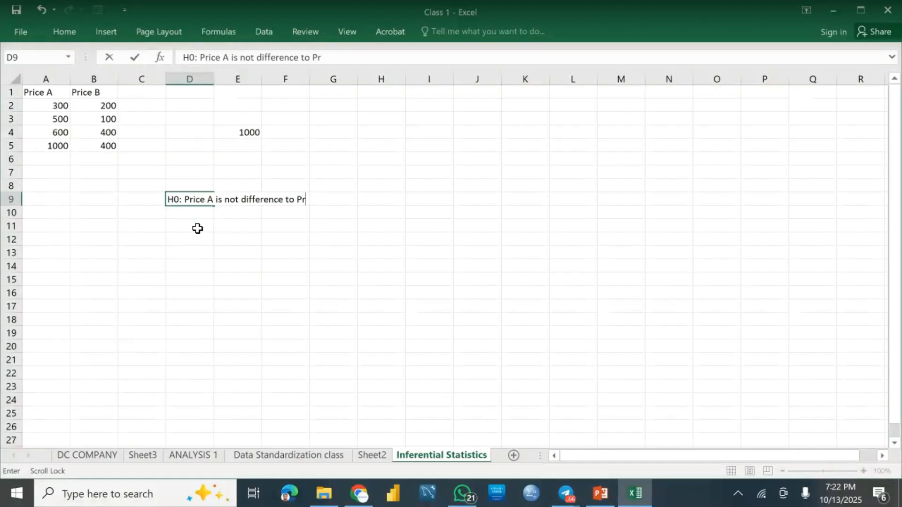
text(ce B)
key(Return)
Step: Enter "H1:" in cell D10 and label the H0 row "Null Hypothesis" in cell C9
text(H1)
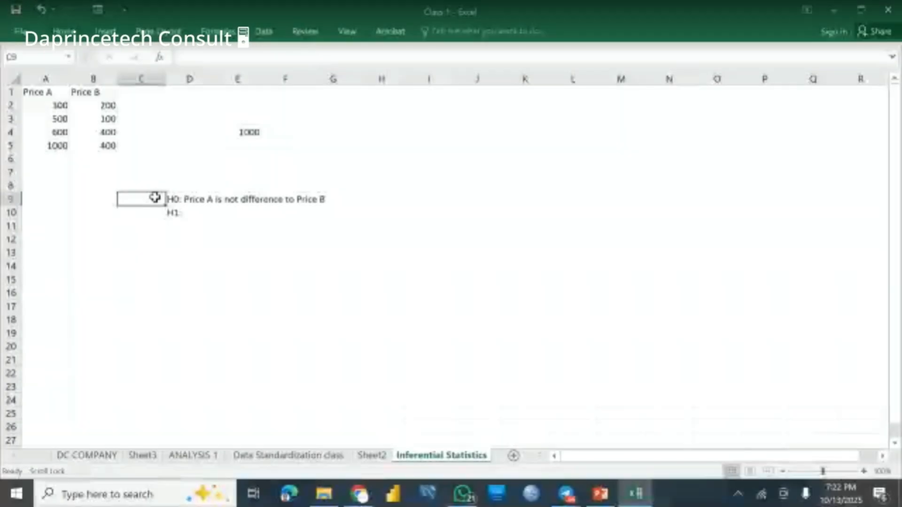
text(Nul)
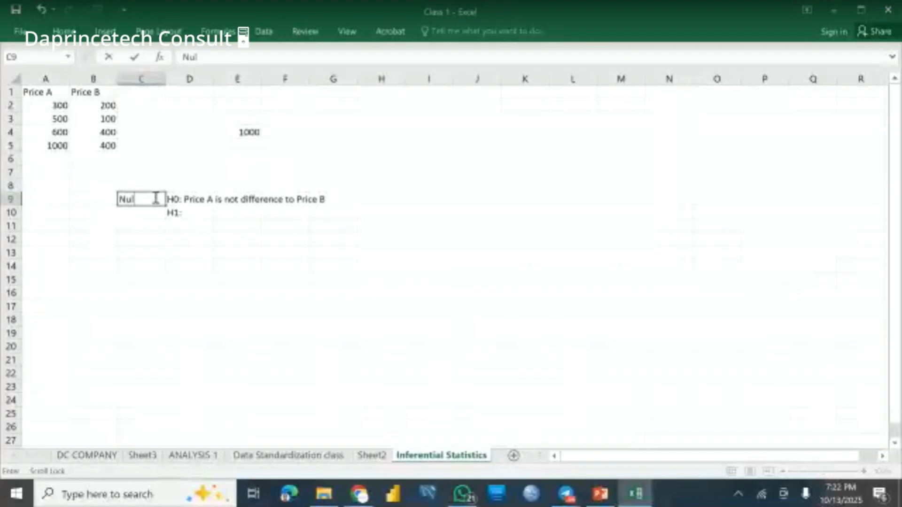
text(l)
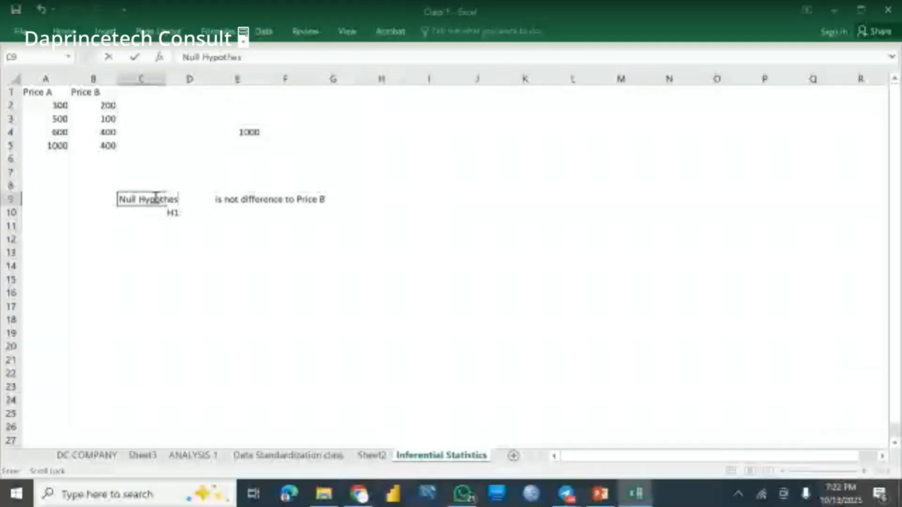
text(is)
key(Return)
key(Return)
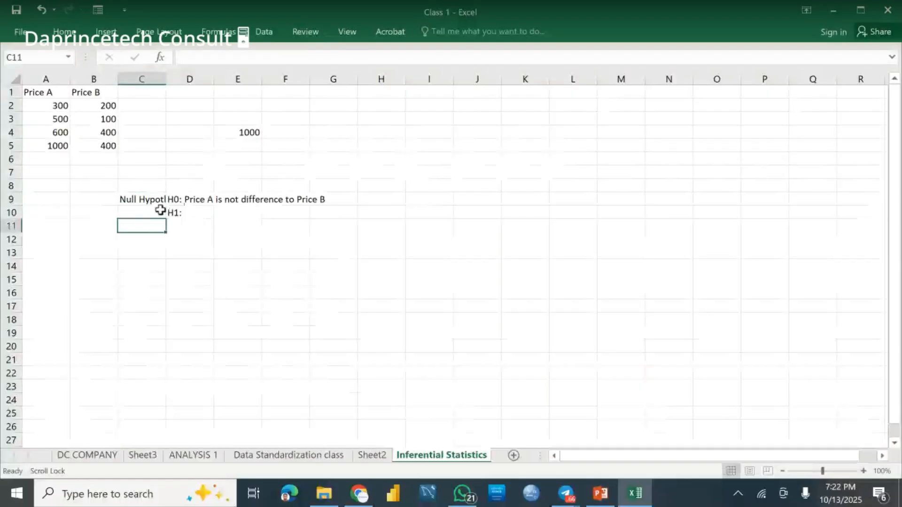
Step: Widen column C to fit the null hypothesis label and enter "Alternate Hypothesis" in cell C10
click(155, 209)
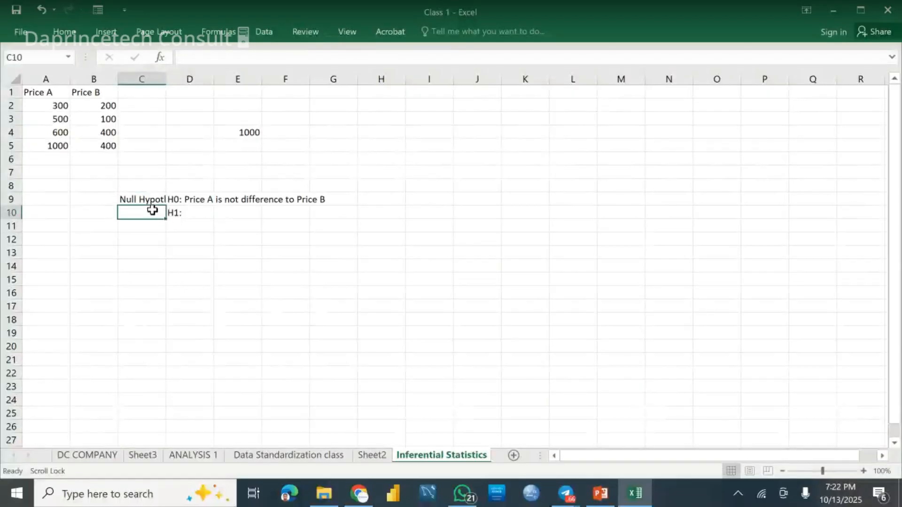
double_click(166, 79)
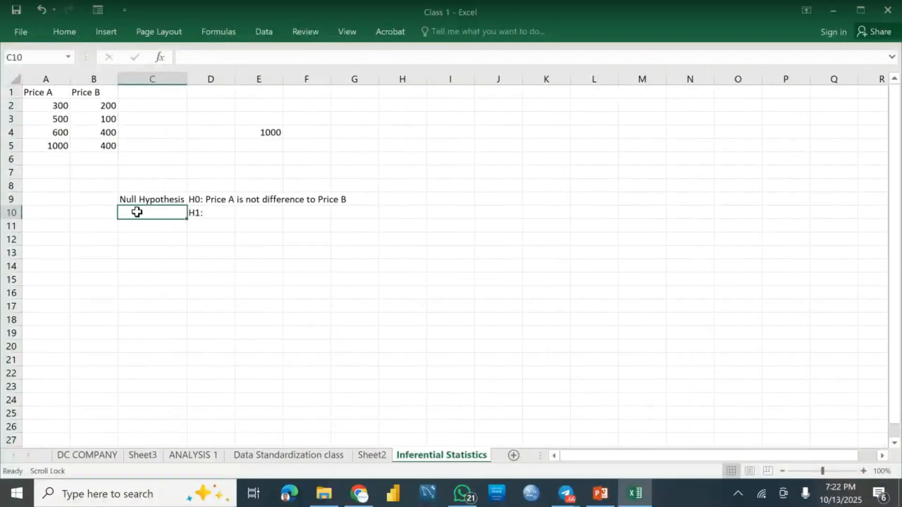
text(Alterna)
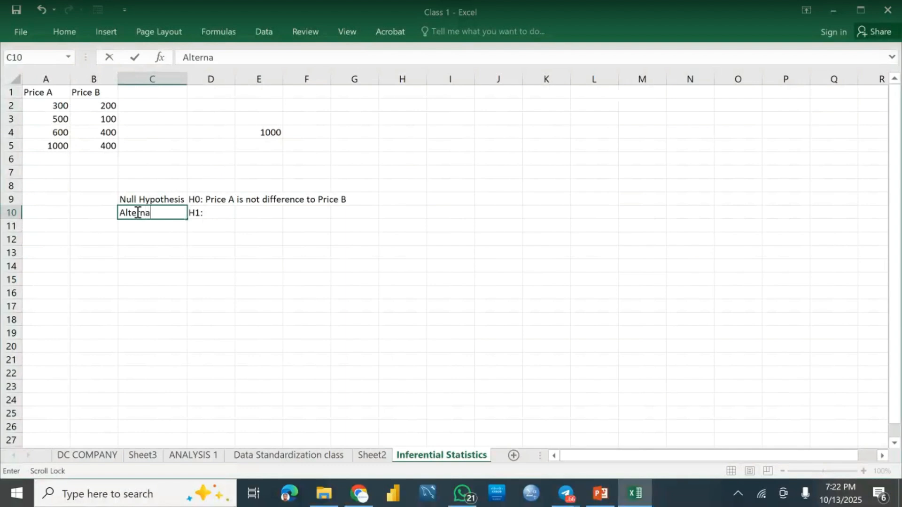
text(te Hypothese)
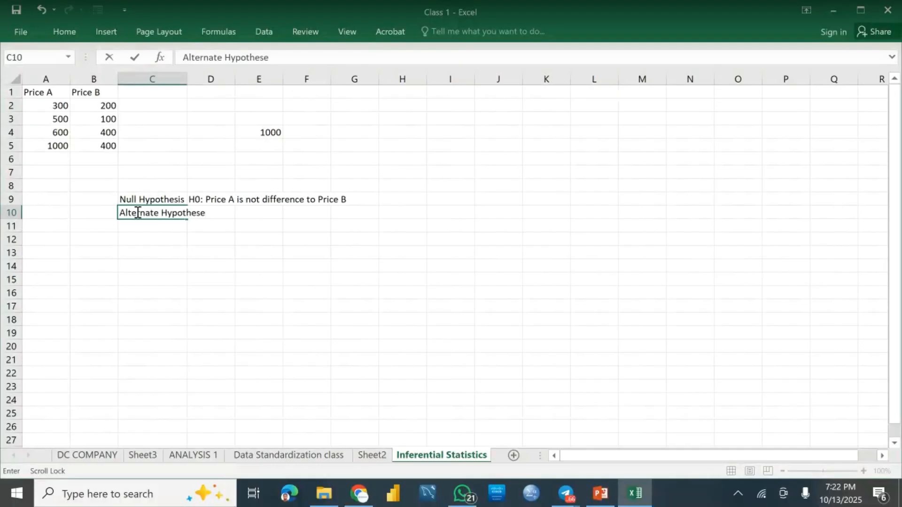
key(BackSpace)
text(is)
key(Tab)
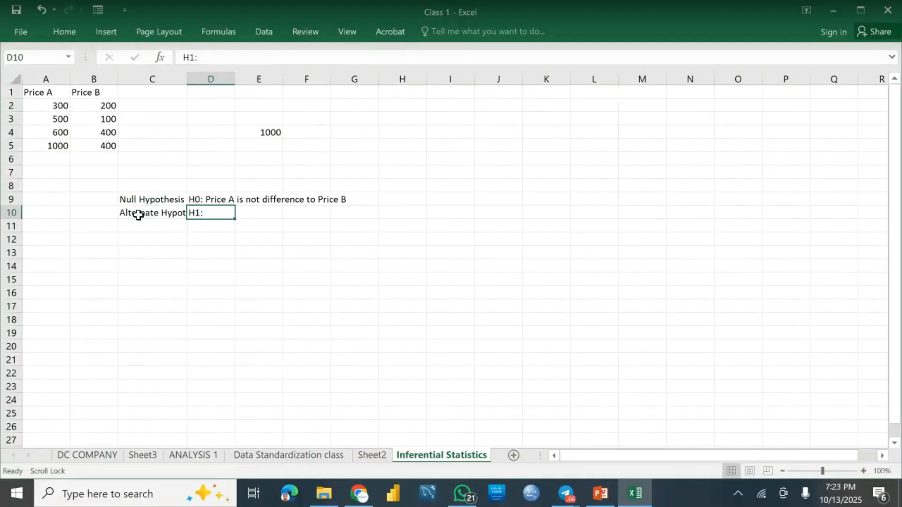
Step: Correct the word "difference" to "different" in the H0 statement in cell D9
double_click(218, 214)
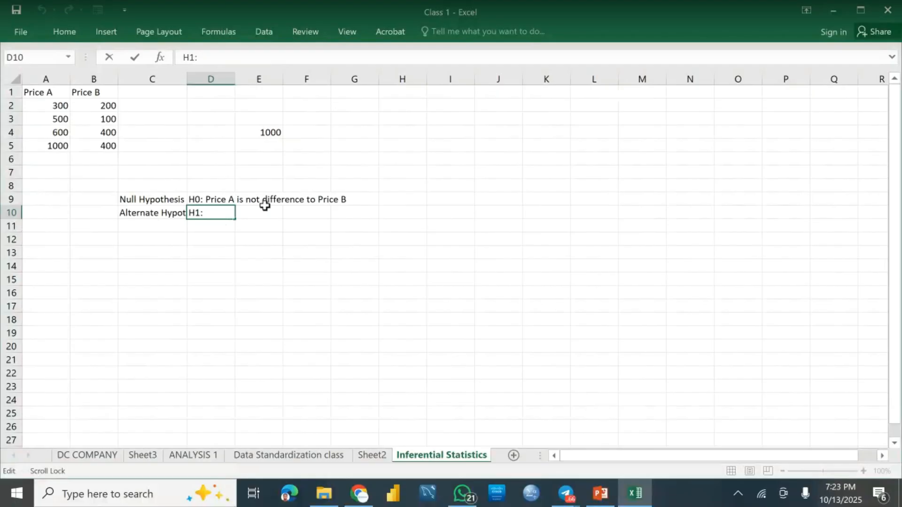
click(225, 200)
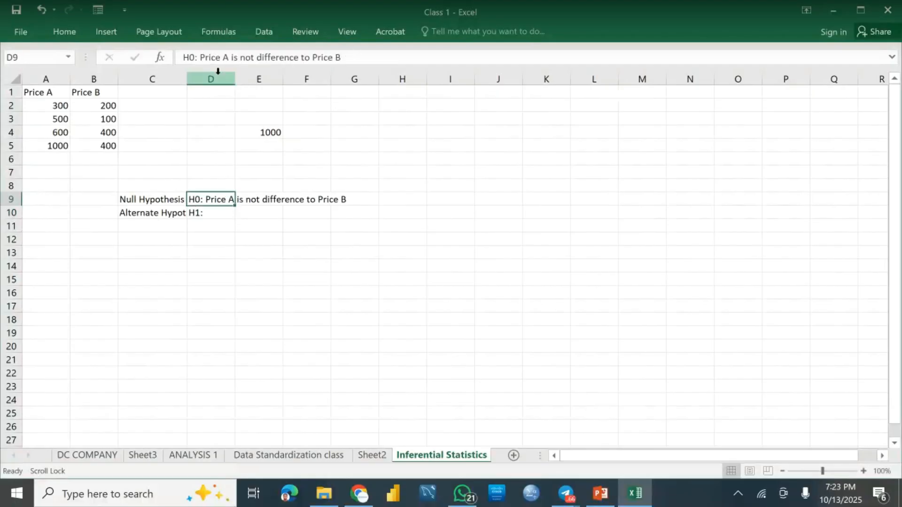
click(299, 57)
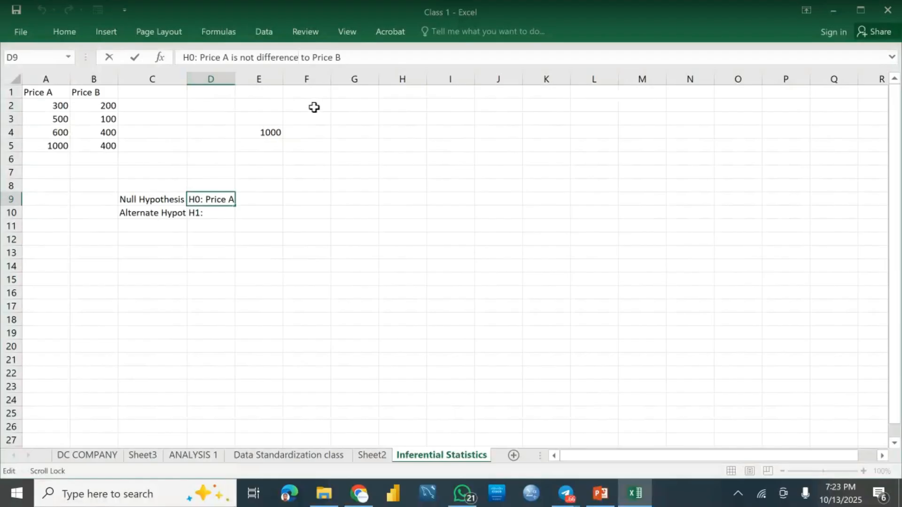
key(BackSpace)
key(BackSpace)
text(t)
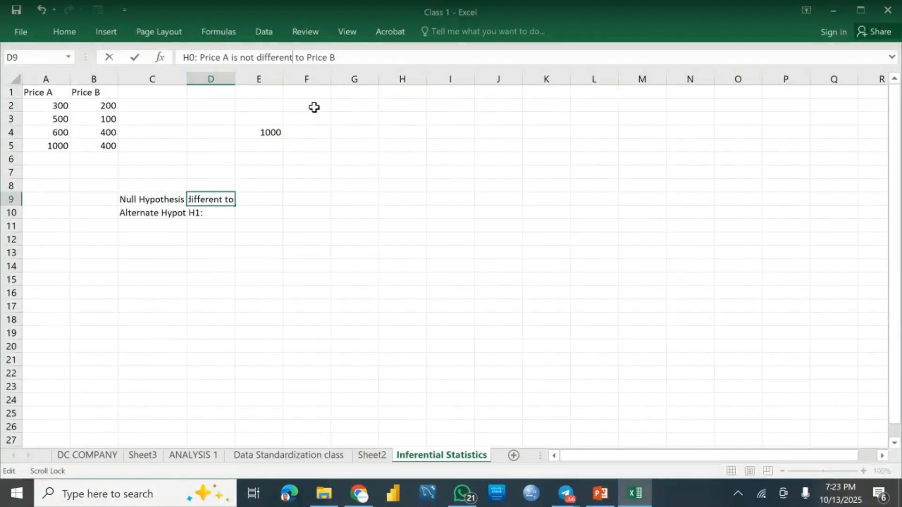
click(259, 252)
Step: Complete the alternate hypothesis in cell D10 as "H1: Price A and Price B are different"
double_click(219, 212)
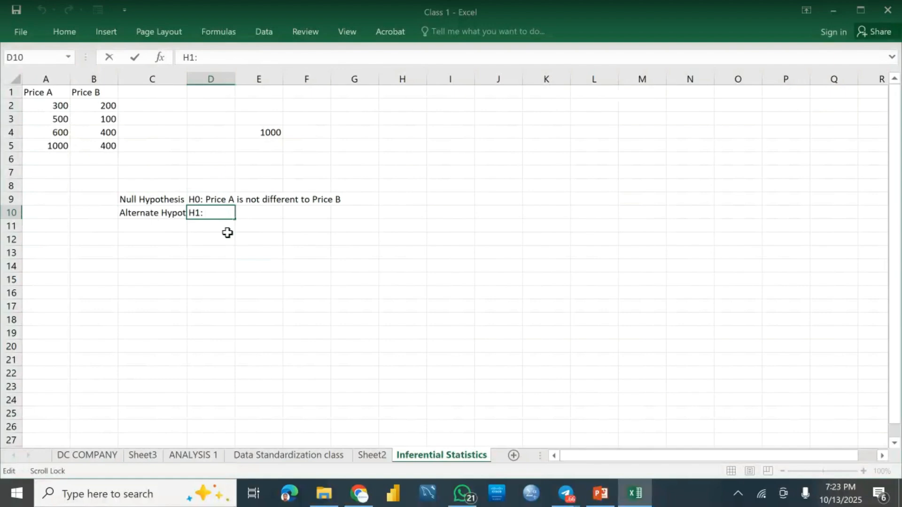
text(Price A and)
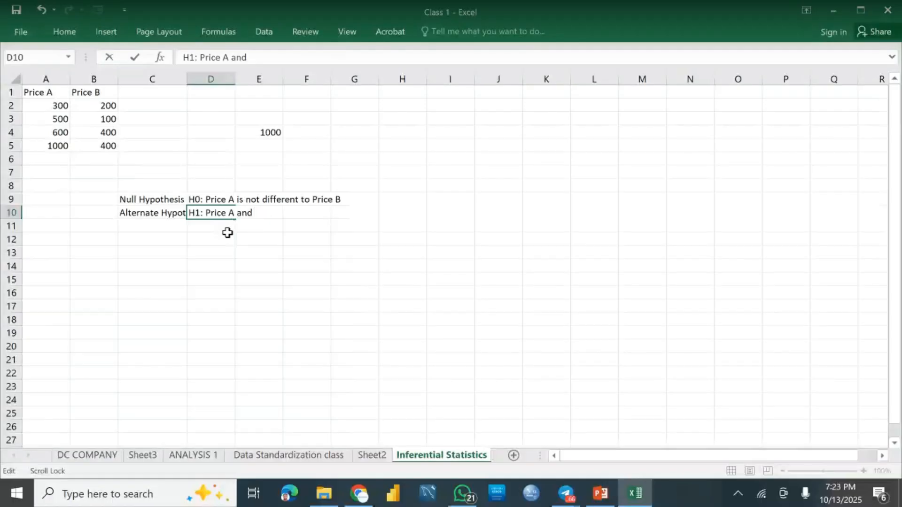
text( Price B are di)
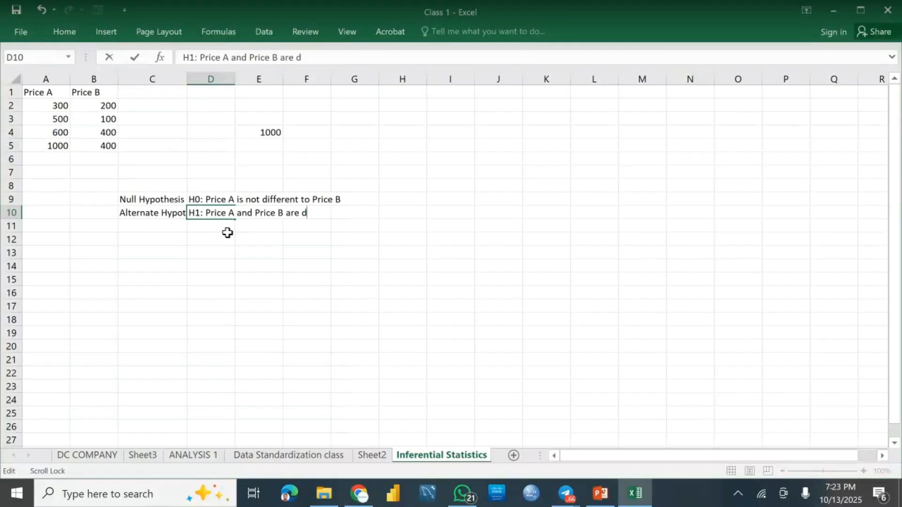
text(ffere n)
key(BackSpace)
text(nt)
key(Return)
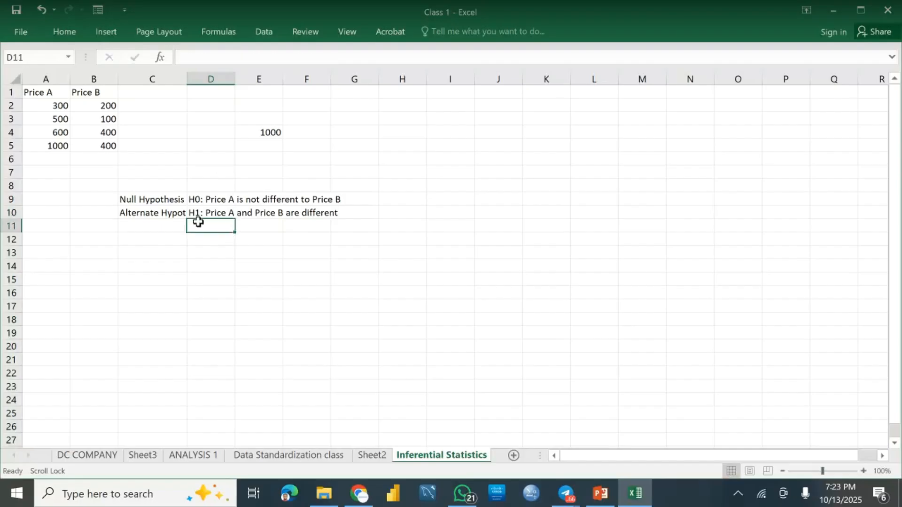
Step: Review the null and alternate hypothesis labels and the significance level in cell G7 of Sheet2
click(165, 200)
click(160, 214)
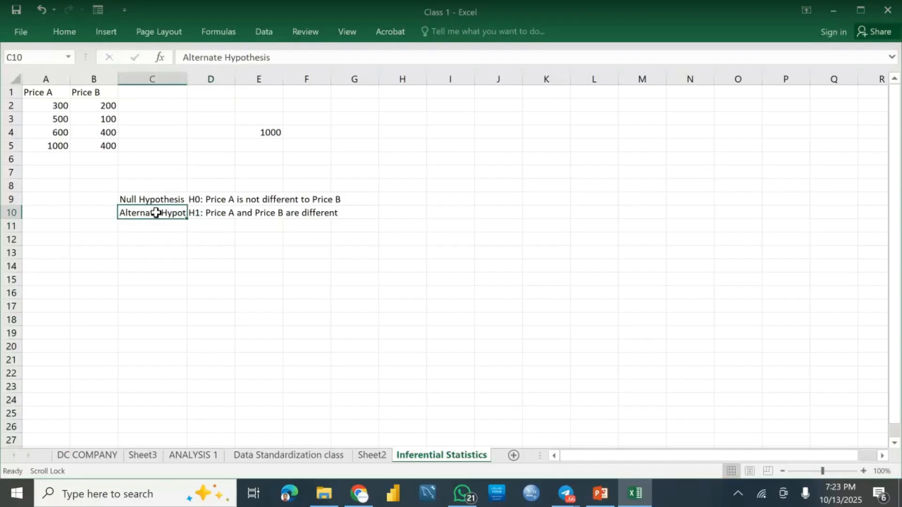
click(374, 455)
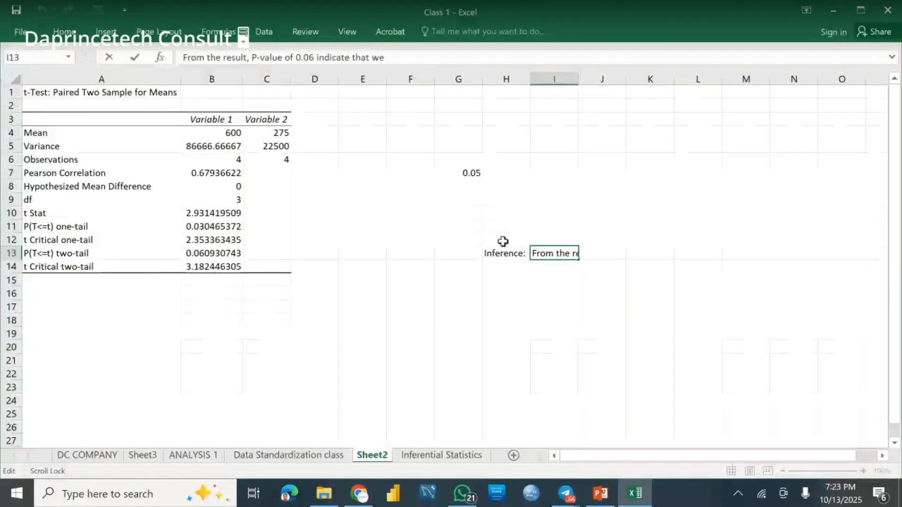
click(456, 170)
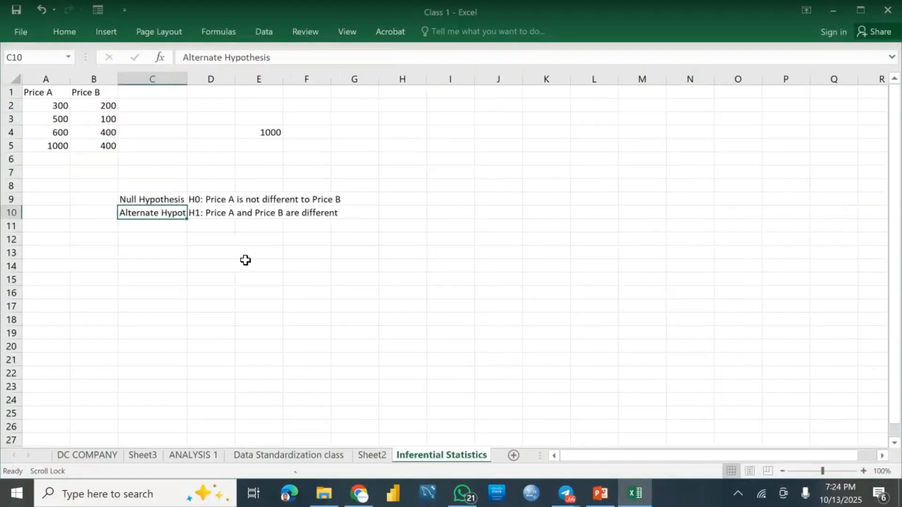
Step: Continue the inference sentence in cell I13 of Sheet2 with "reject alternate hypothesis"
click(372, 456)
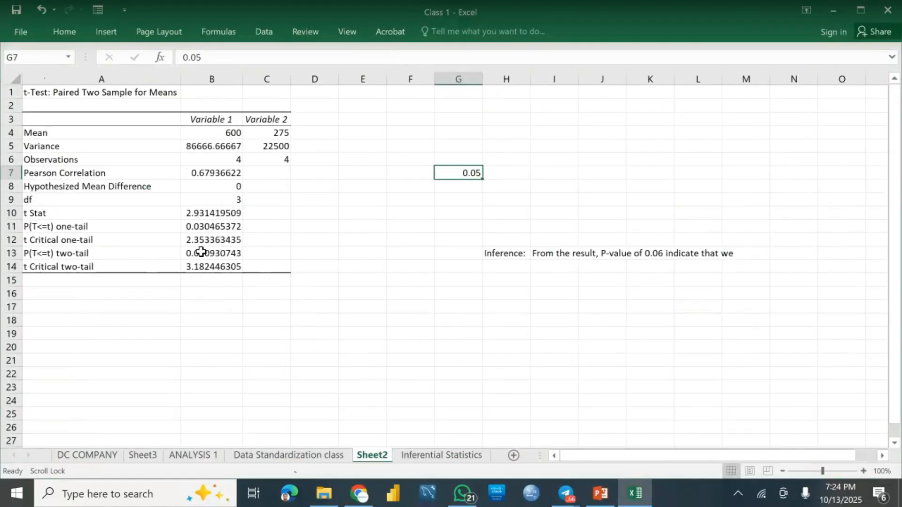
click(564, 255)
click(407, 63)
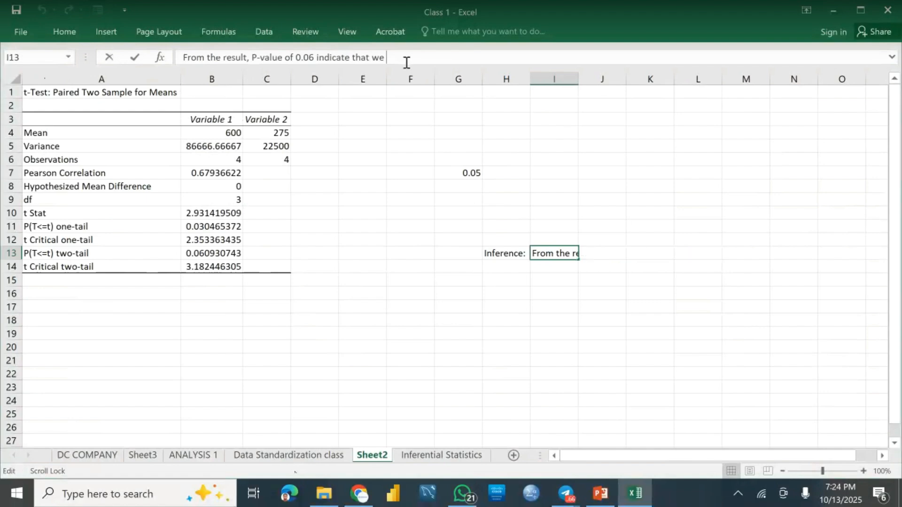
text(re)
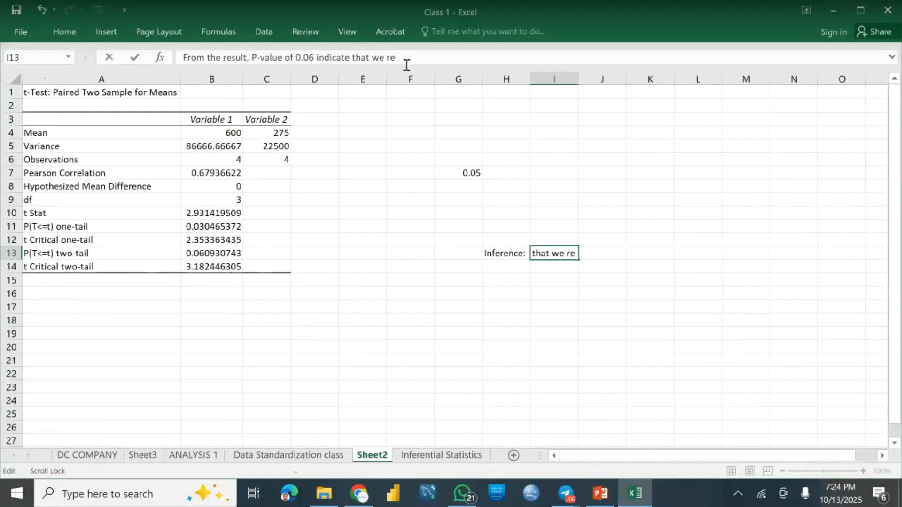
text(ject ak)
key(BackSpace)
text(lternate)
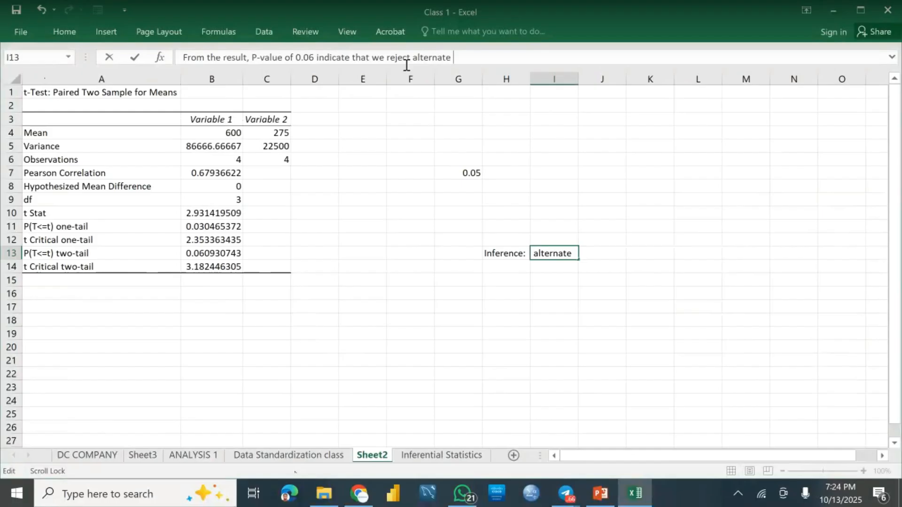
text( hypothes)
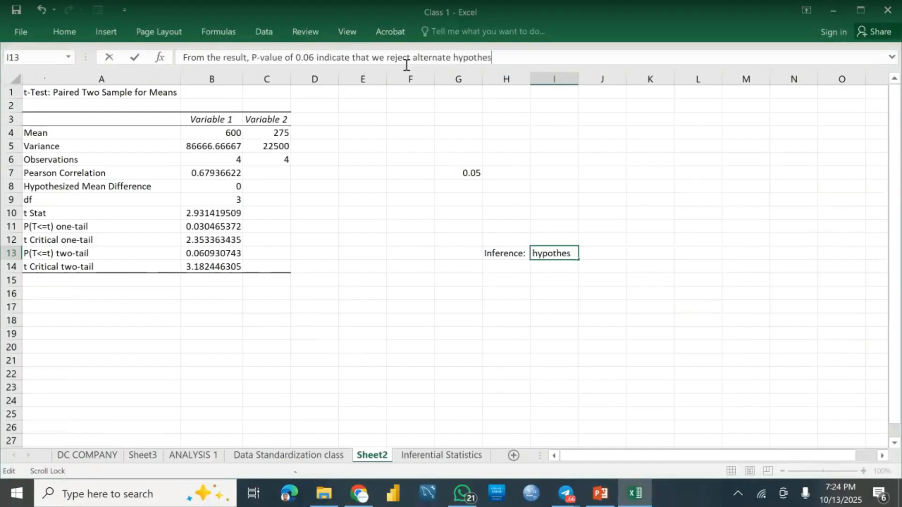
text(u)
key(BackSpace)
text(is and accep)
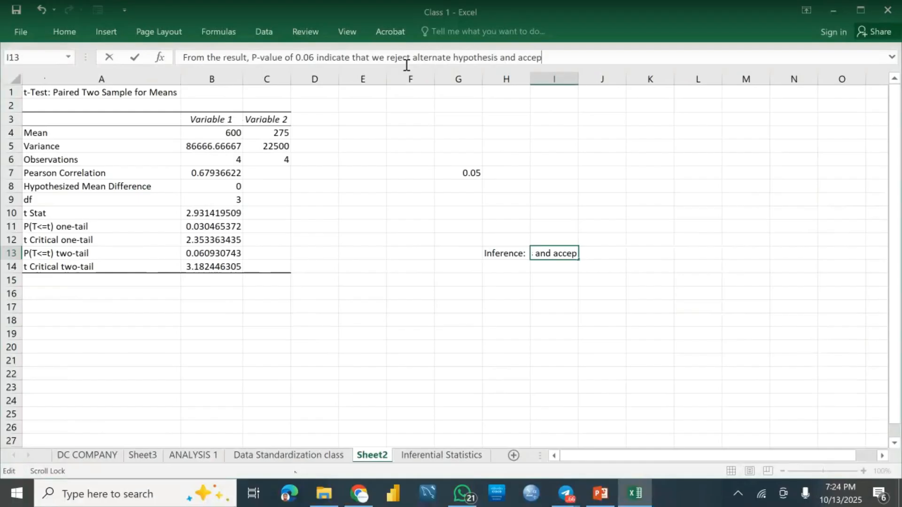
text(t our )
text(null )
text(hypothe)
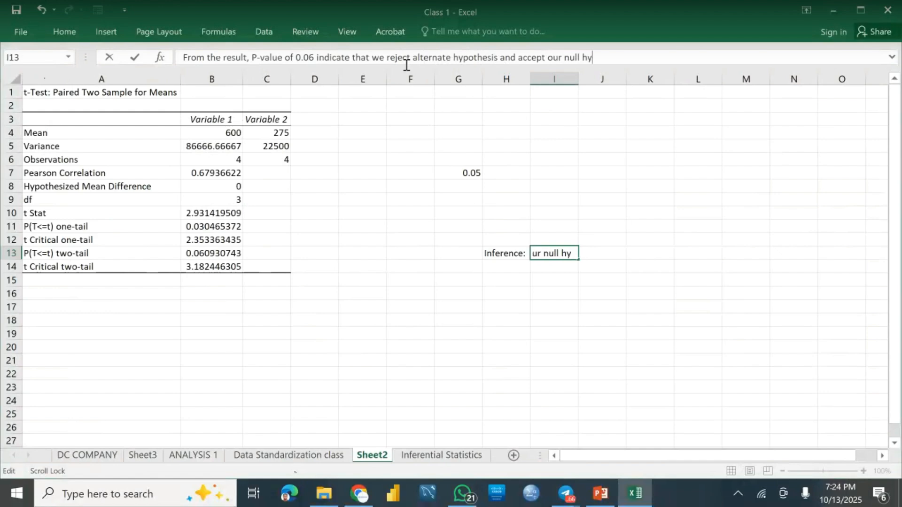
text(sis)
Step: Finish the inference sentence in cell I13 by adding "and accept our null hypothesis"
key(Return)
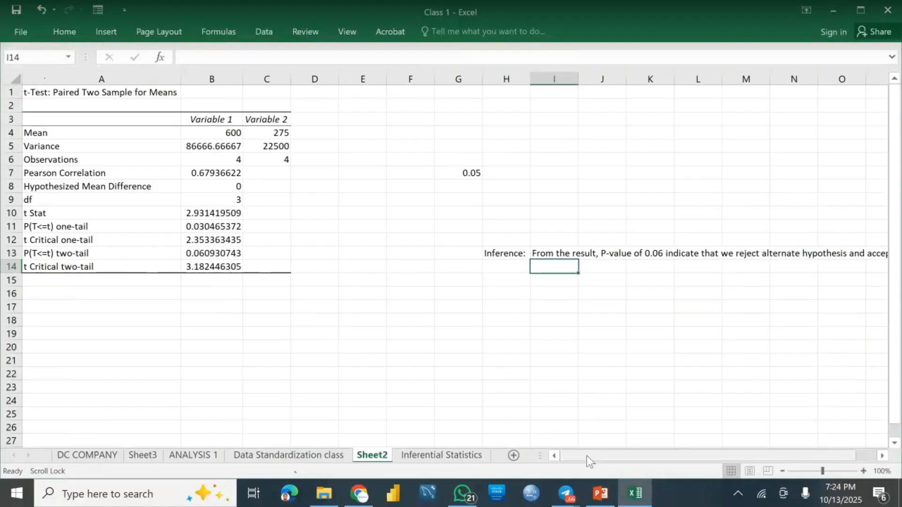
Step: Review the full inference in cell I13 of Sheet2 against the H0 and H1 statements on the Inferential Statistics sheet
drag(588, 459, 605, 459)
click(392, 249)
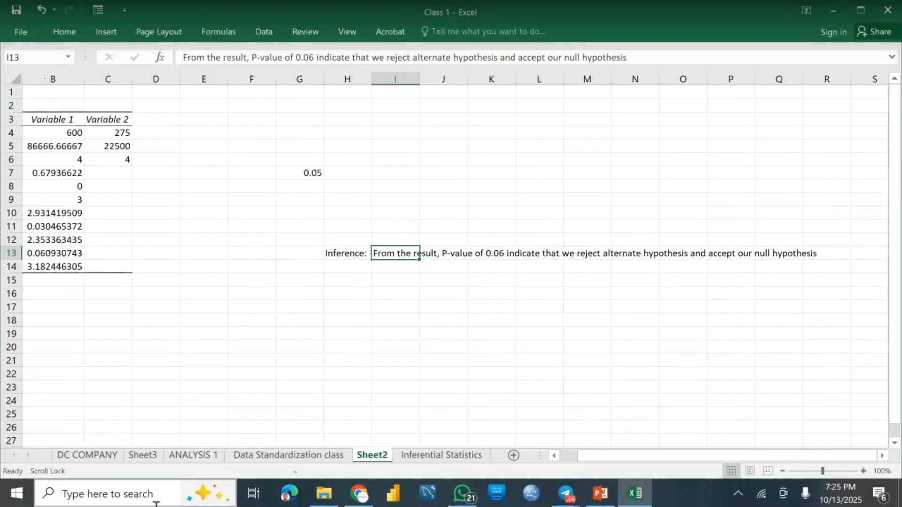
click(435, 456)
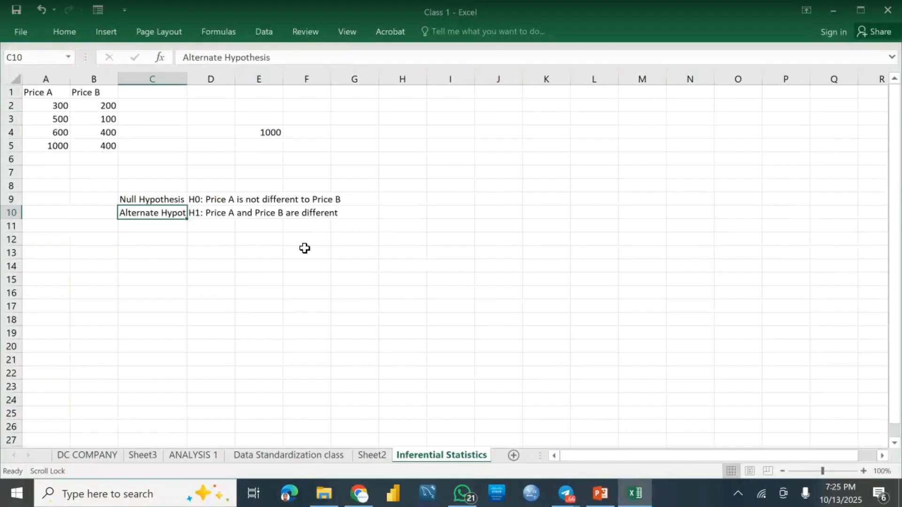
click(373, 456)
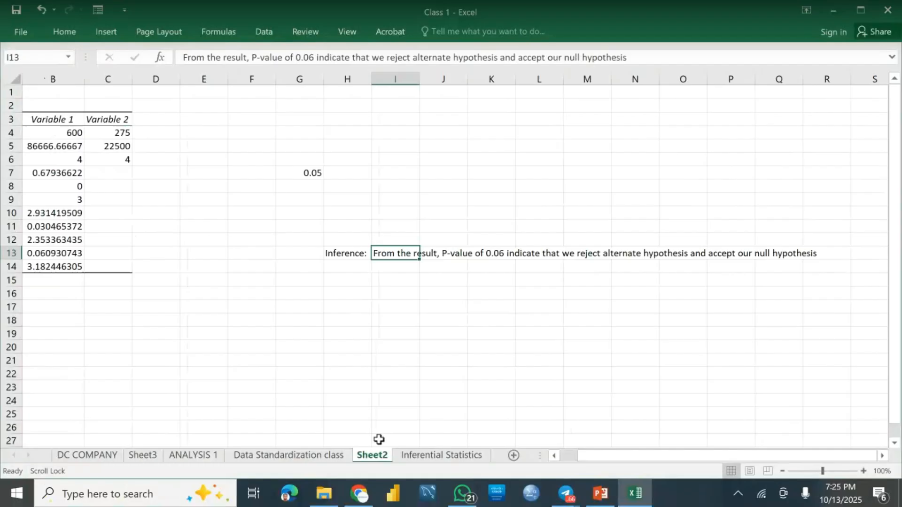
click(412, 456)
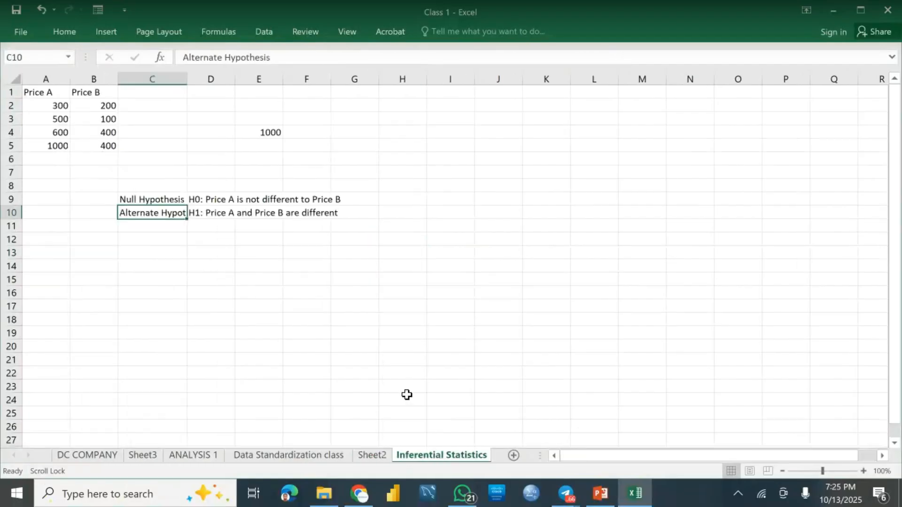
click(375, 456)
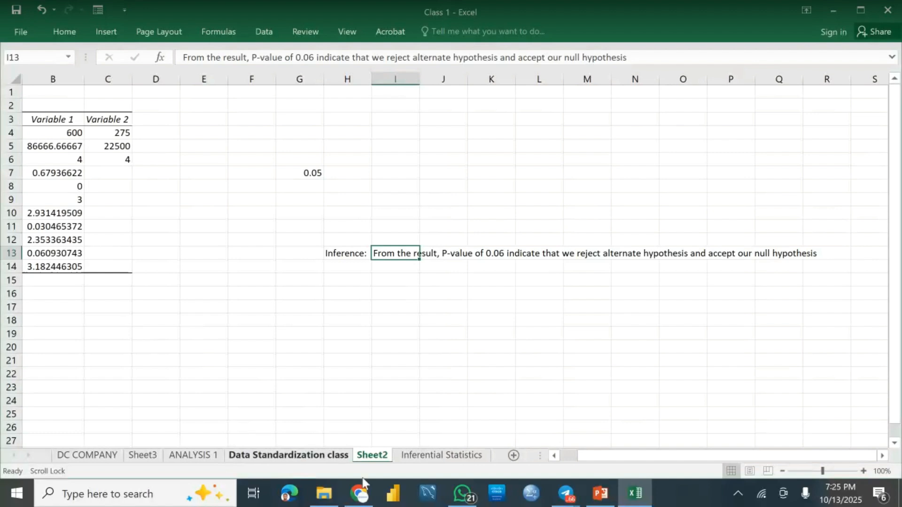
click(416, 456)
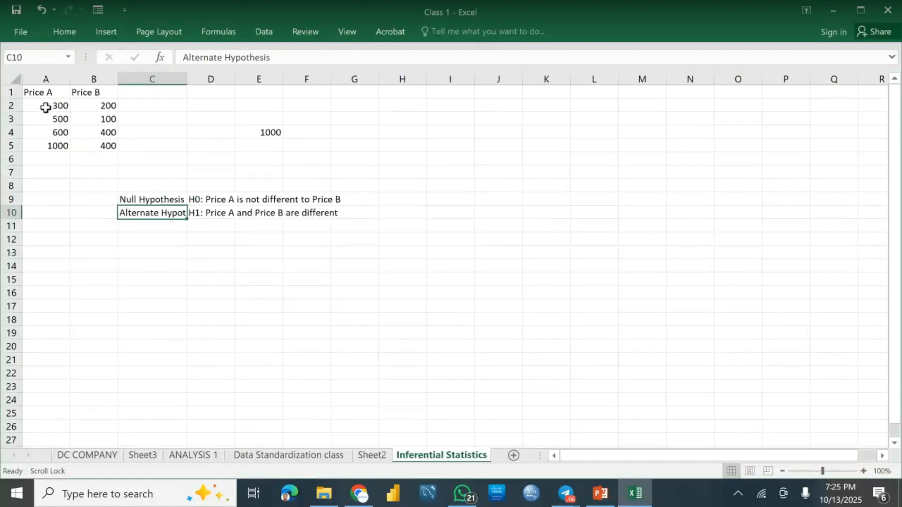
click(263, 33)
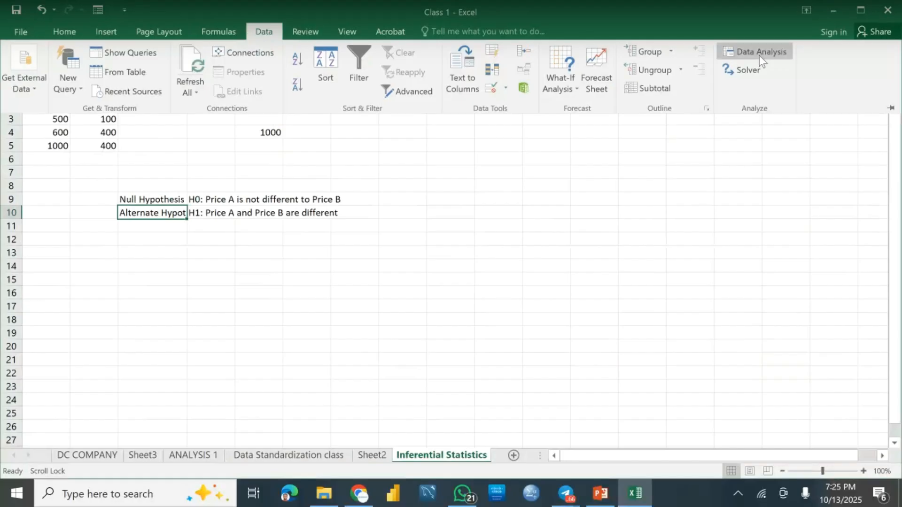
click(216, 150)
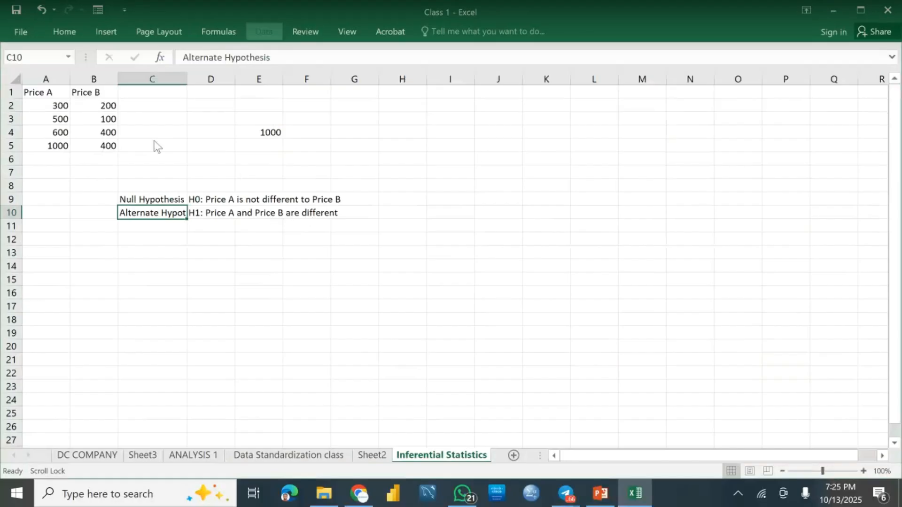
click(270, 37)
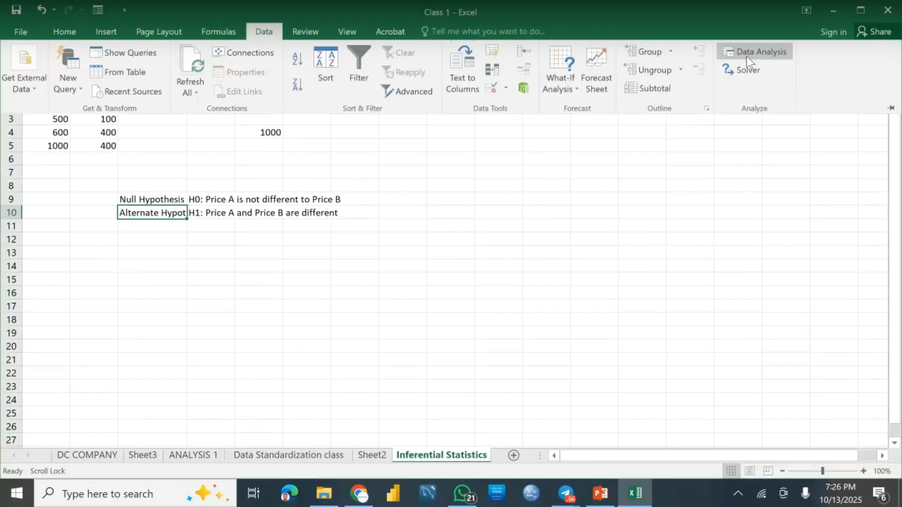
click(747, 57)
drag(715, 213, 721, 188)
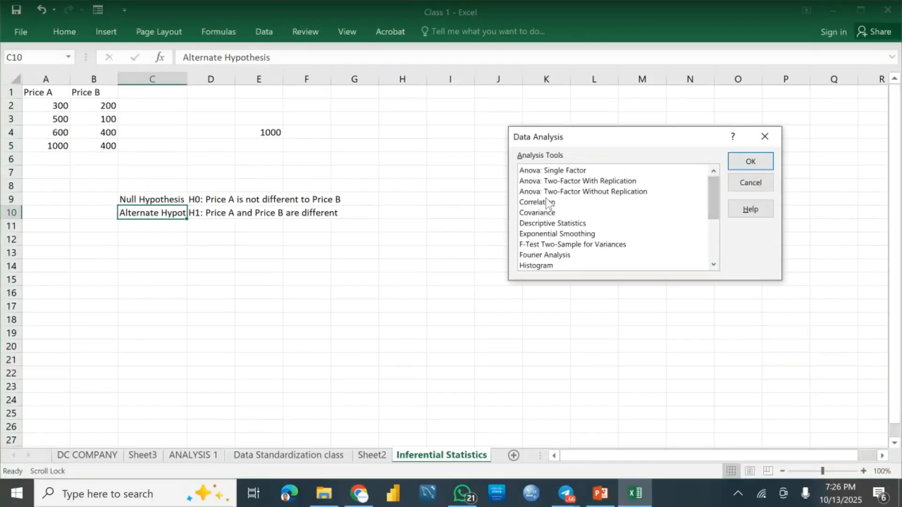
click(765, 137)
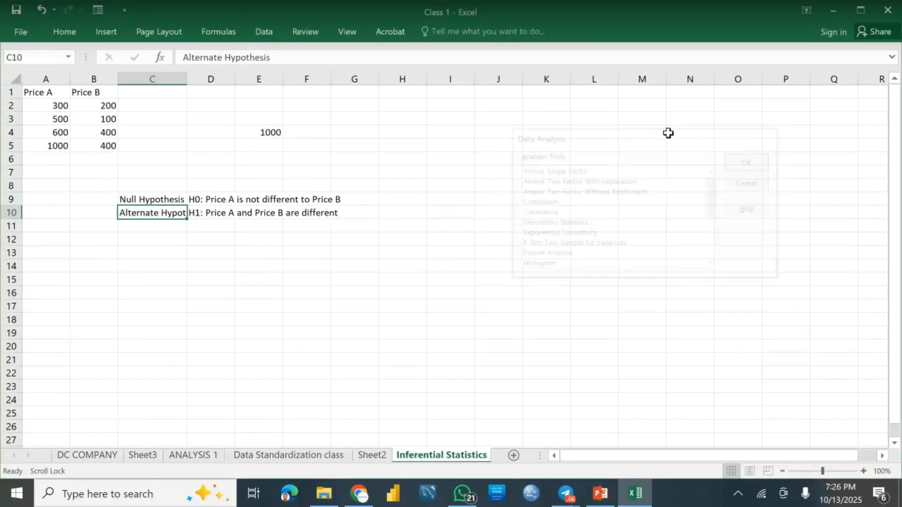
Step: Set up a Correlation analysis of the Price A and Price B values with input range $A$2:$B$5
drag(37, 105, 101, 146)
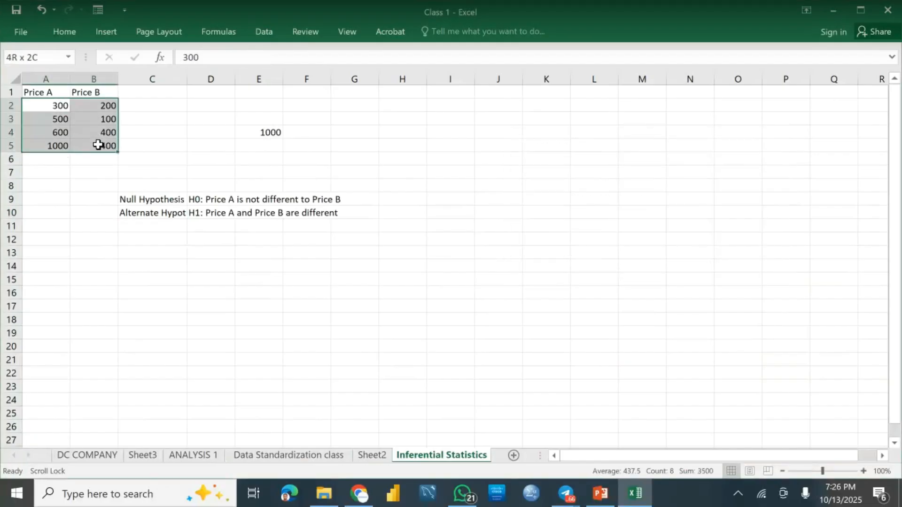
click(268, 33)
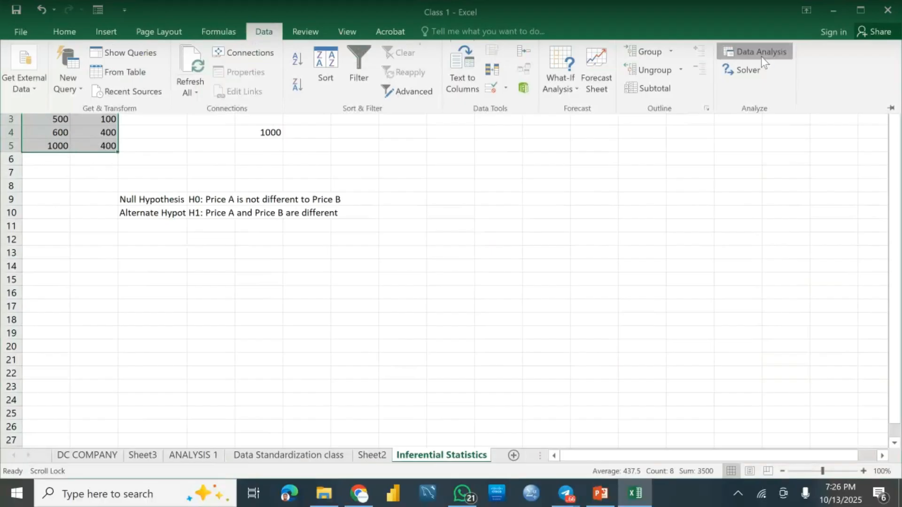
click(755, 51)
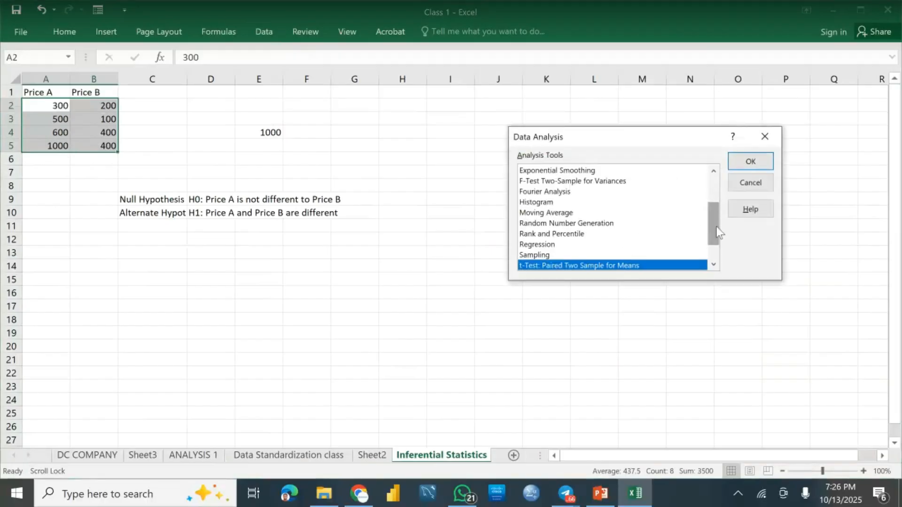
drag(719, 228, 720, 199)
click(540, 203)
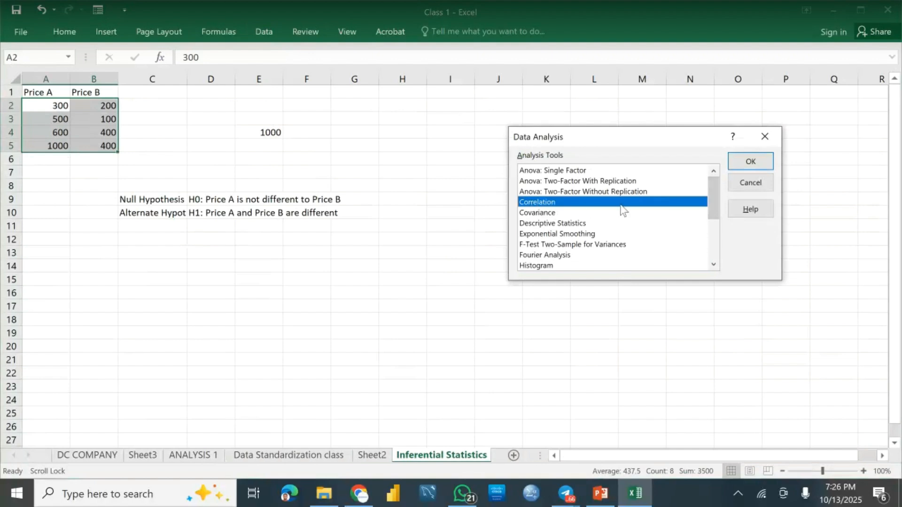
click(750, 163)
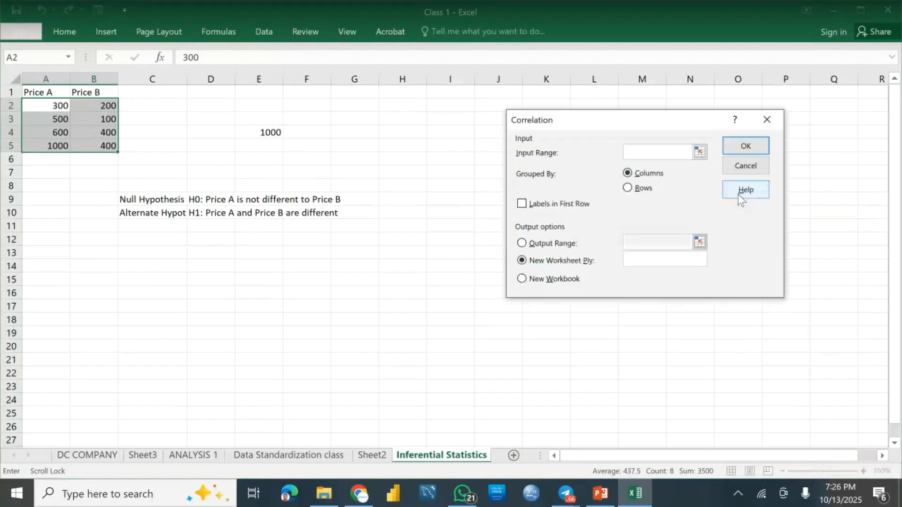
click(36, 107)
drag(36, 107, 107, 146)
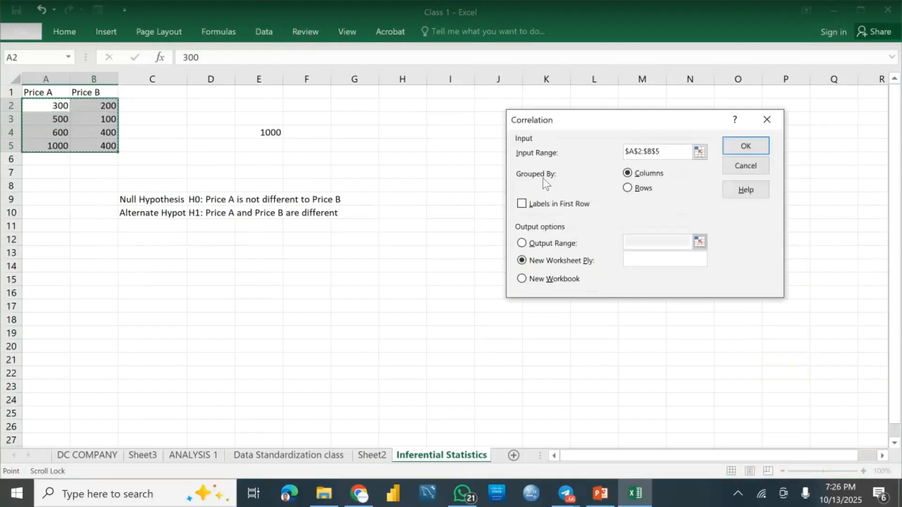